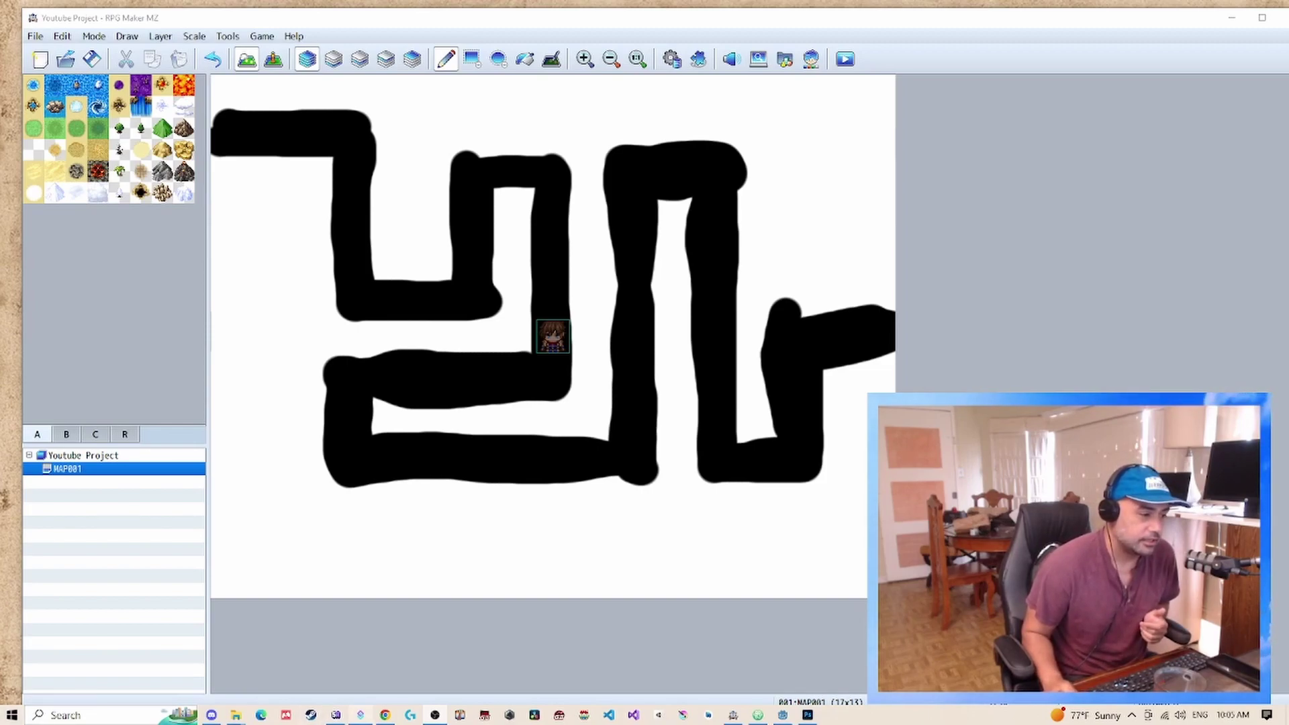
In Chrome, go to mauigamestudio.itch.io and scroll down the creator page to its project listings
click(385, 715)
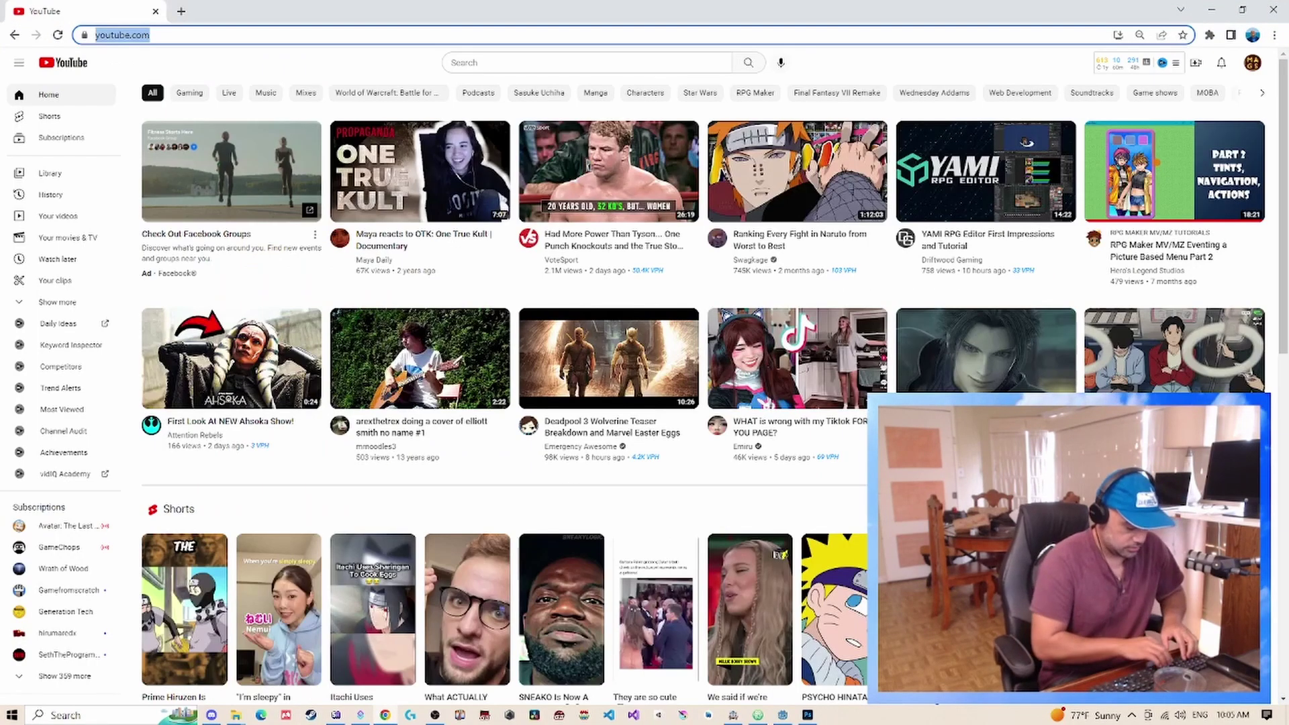
text(mauigamestudio.itch.io)
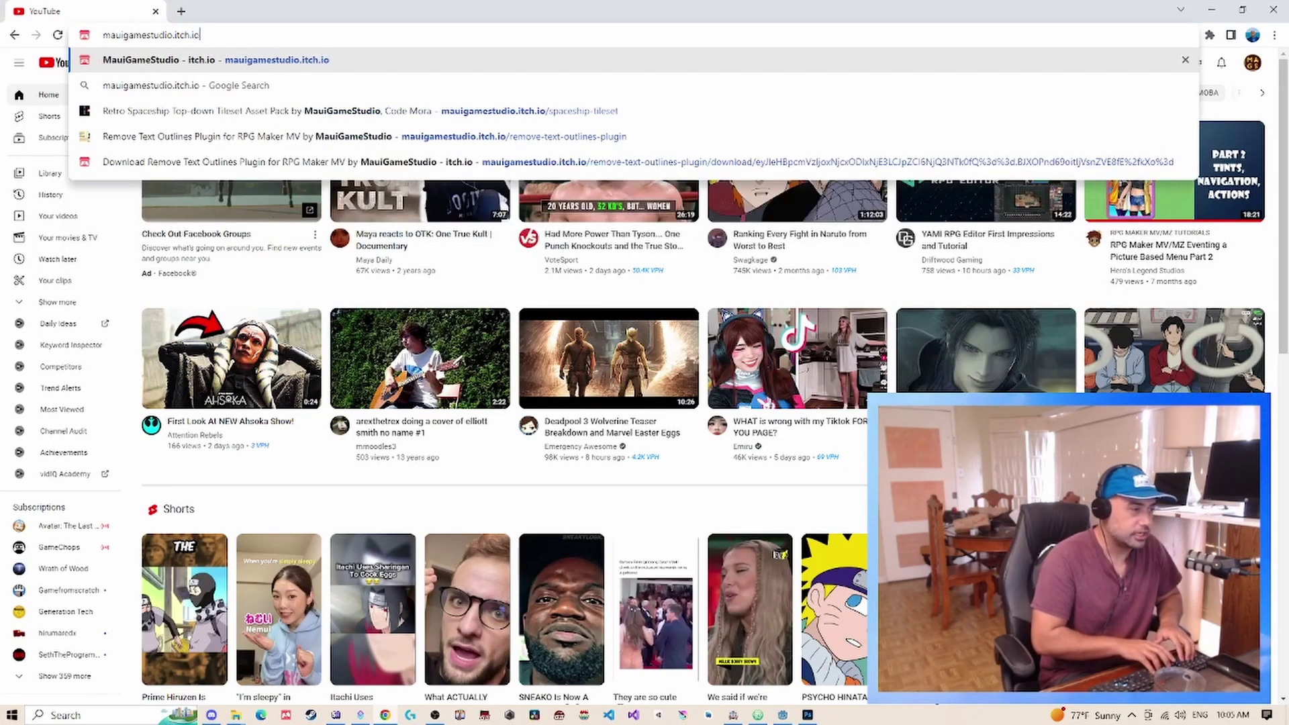
key(Return)
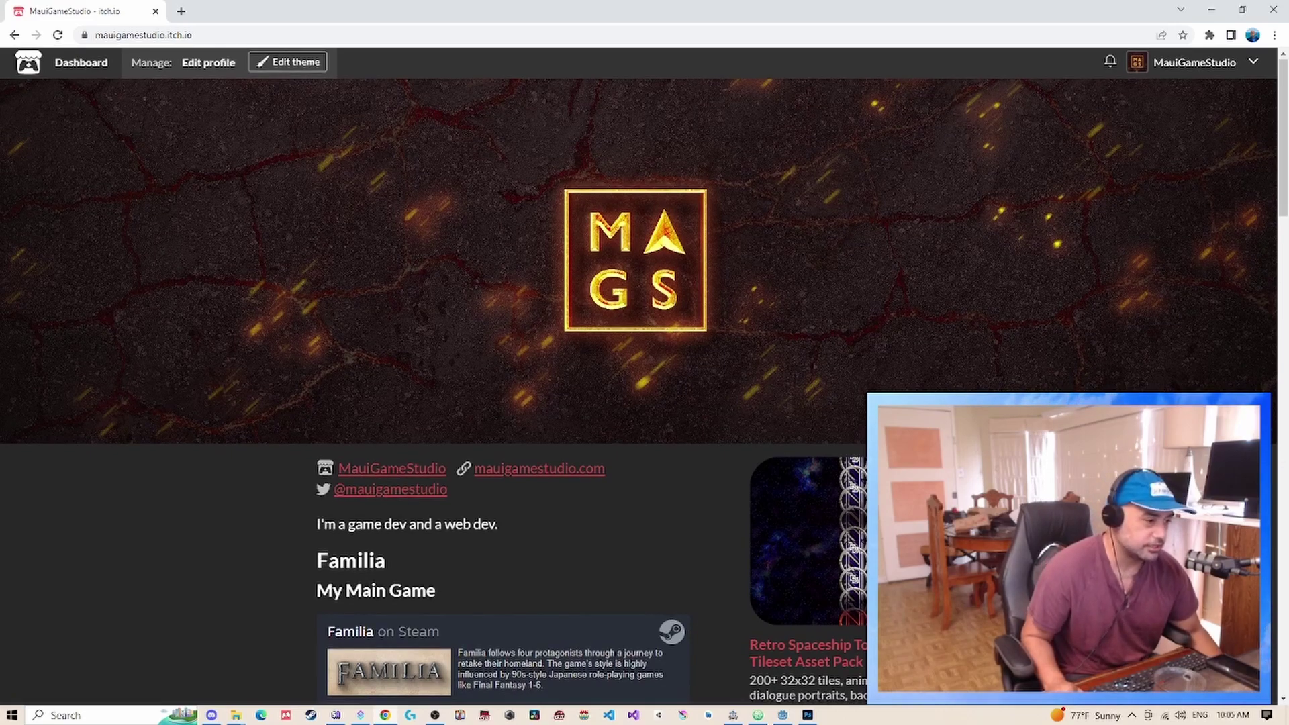
scroll(638, 376, down, 6)
scroll(638, 376, down, 5)
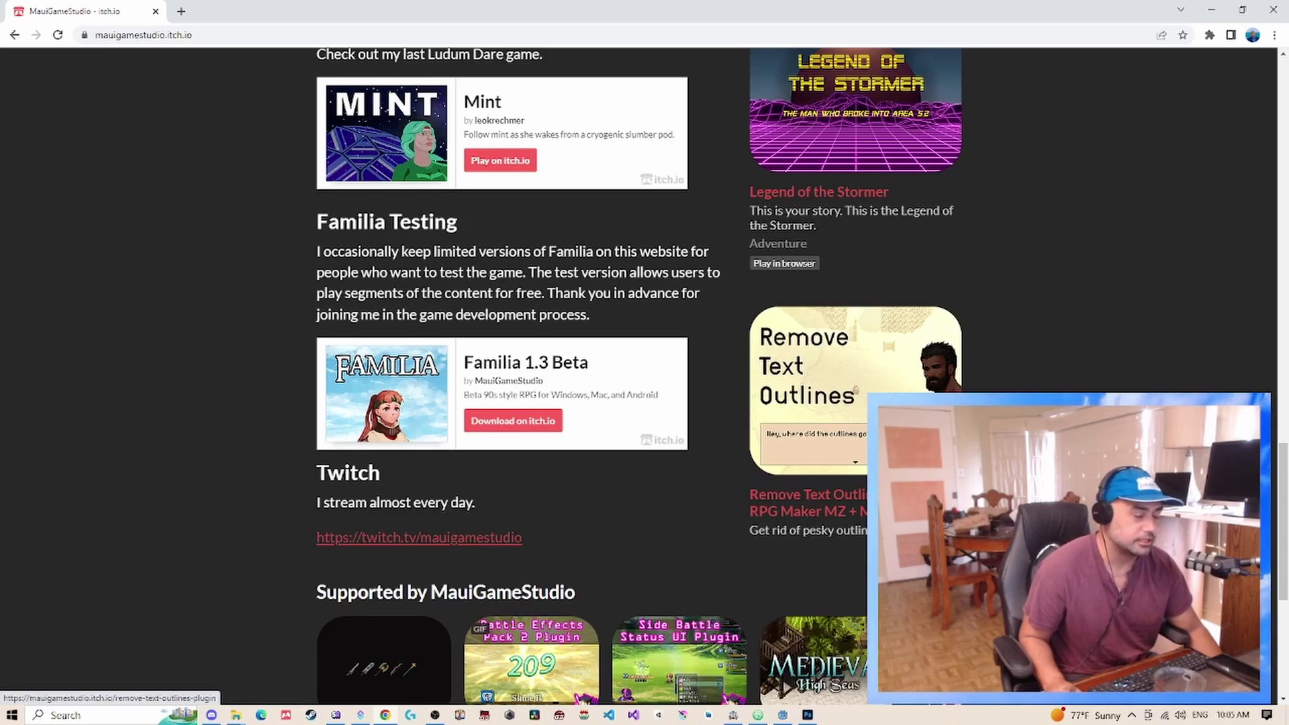
Open the Remove Text Outlines plugin page, highlight 'MZ' in its title, then scroll down to Download
click(856, 391)
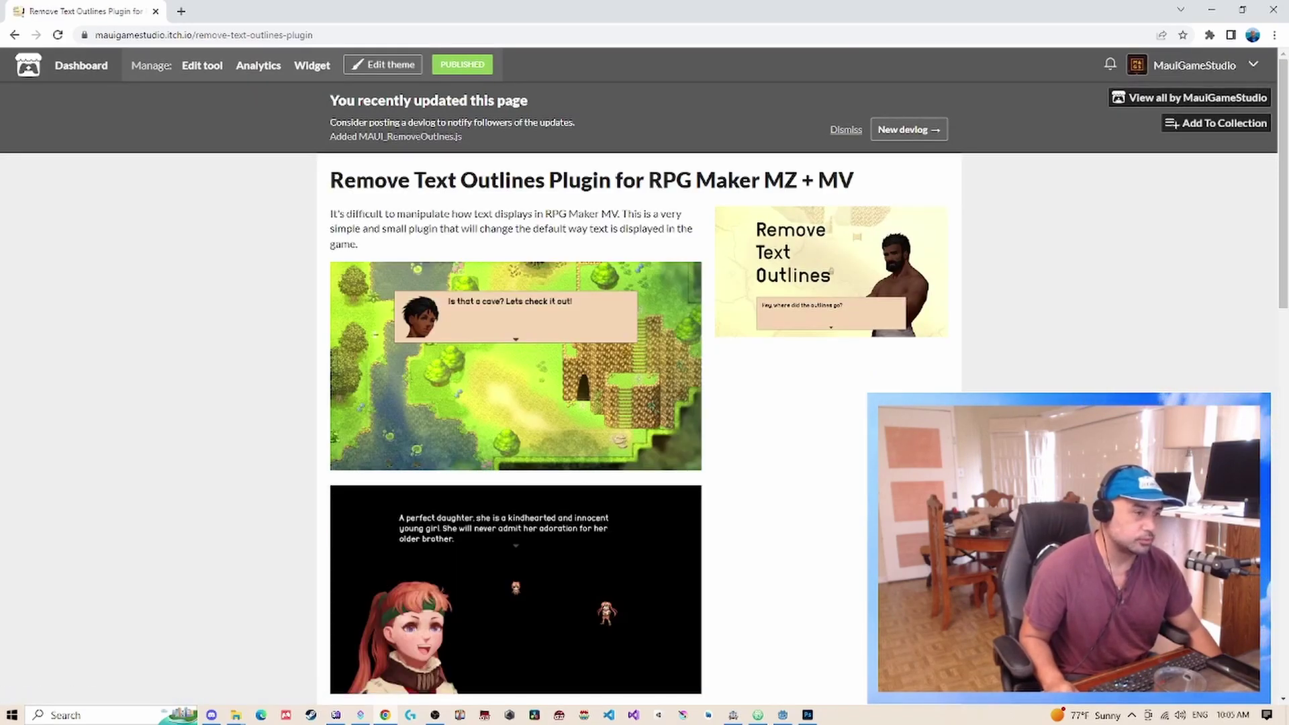
drag(855, 180, 765, 180)
click(802, 180)
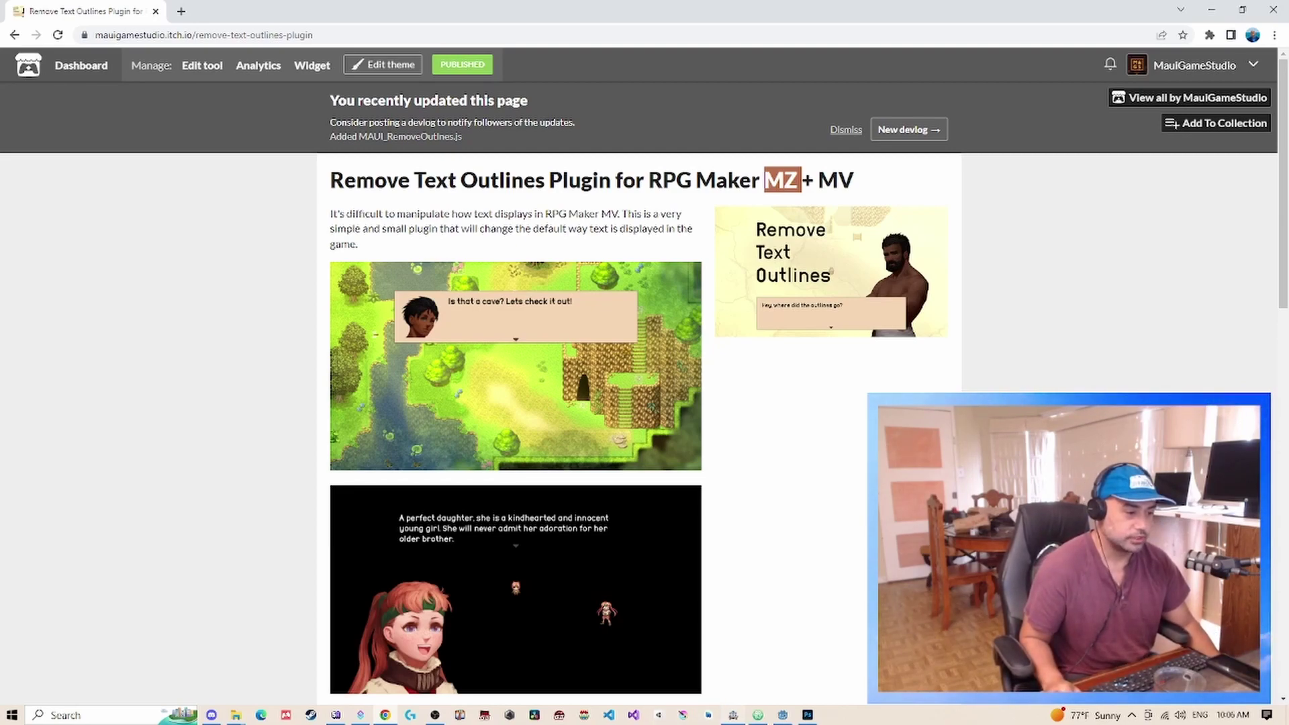
click(733, 715)
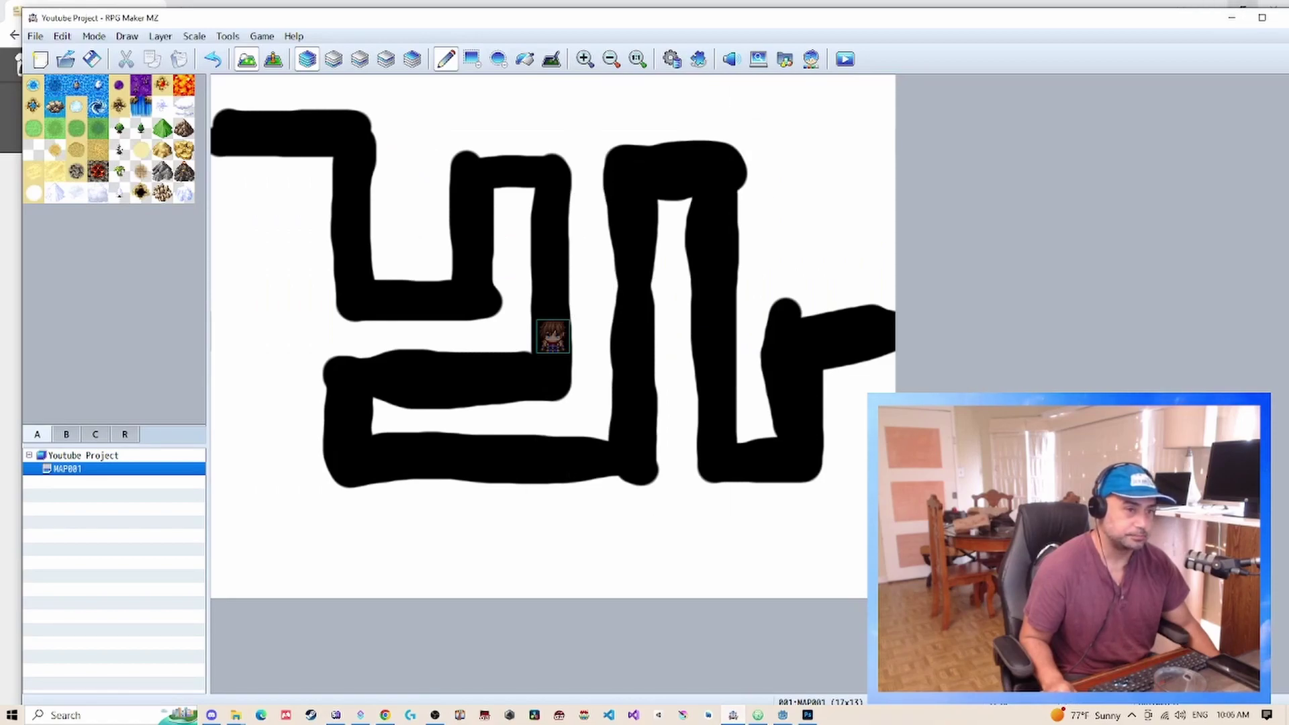
key(alt+Tab)
scroll(516, 376, down, 10)
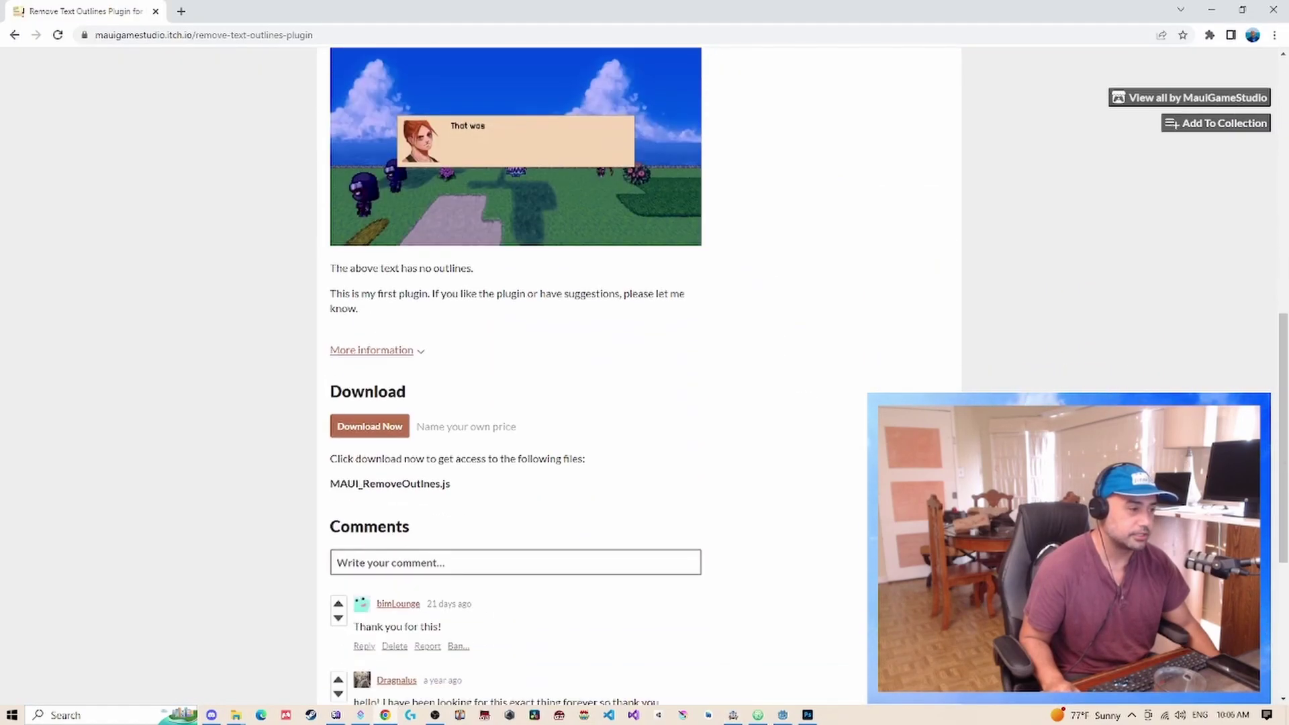
Start the download, type 100,000,000,000,000.00 as the price, then skip payment to reach the downloads
click(369, 427)
click(497, 265)
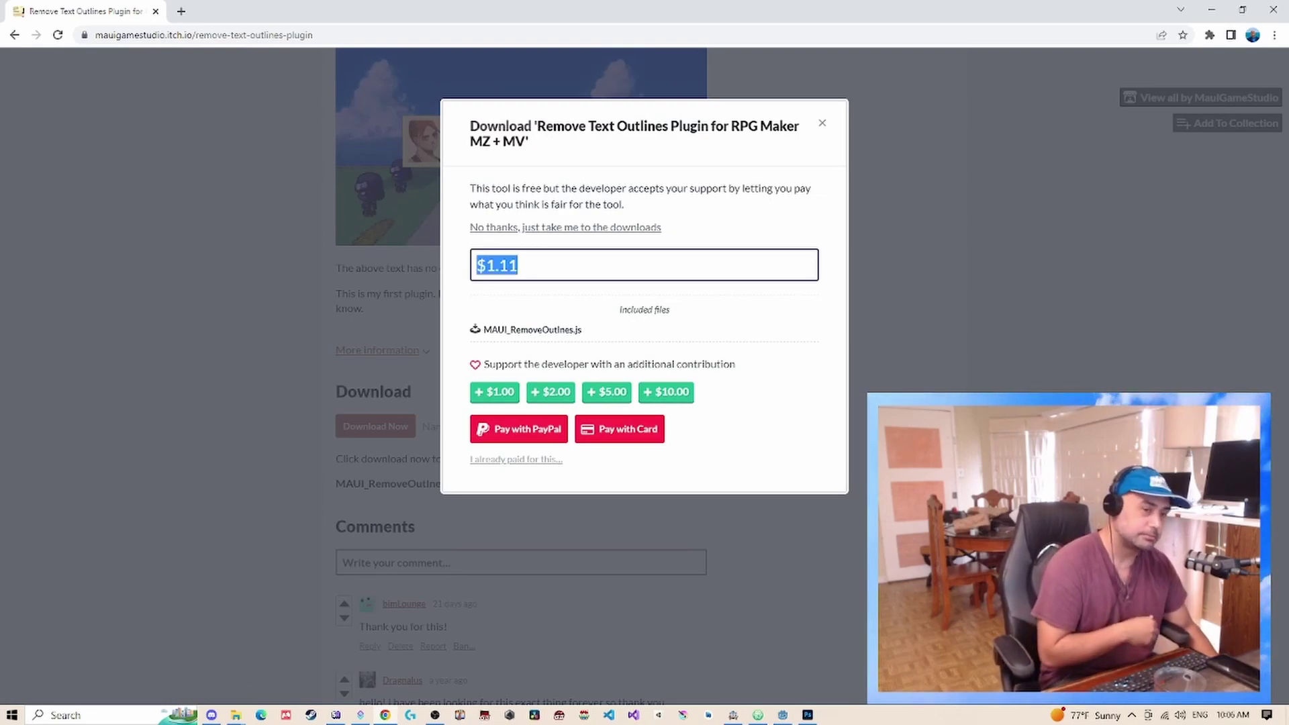
text(100,000,000,0)
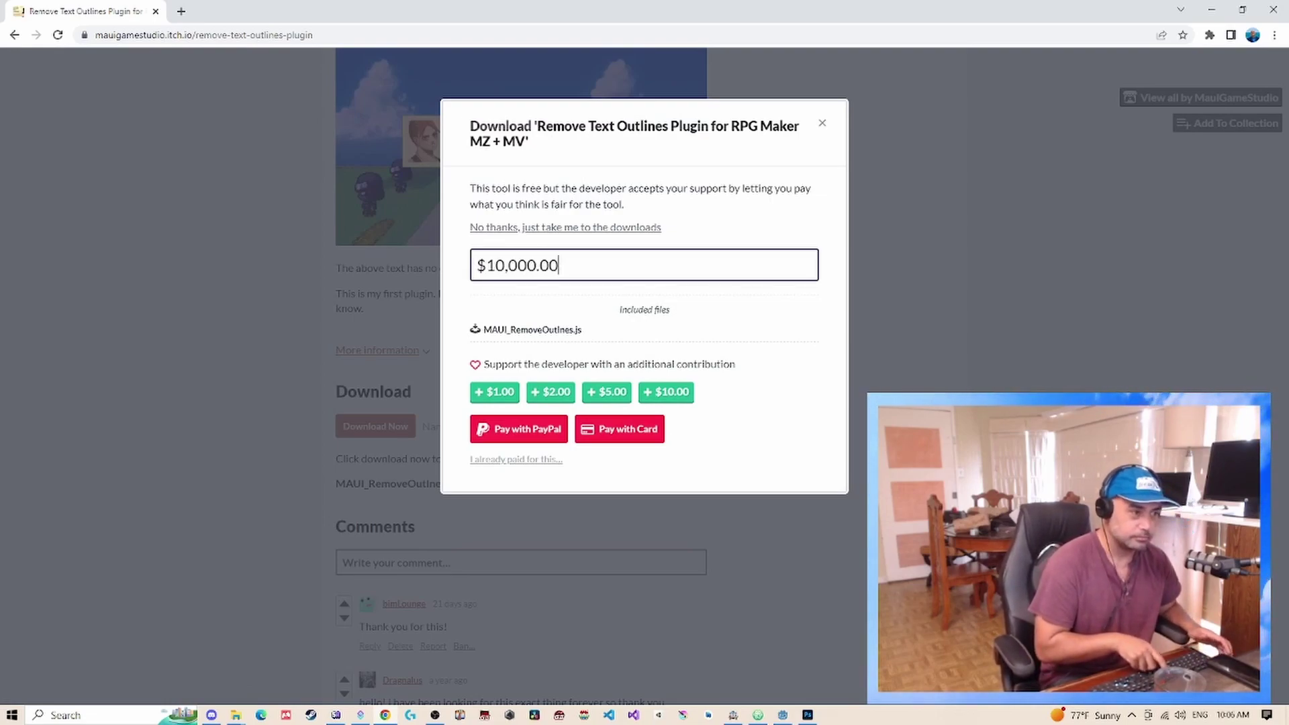
text(00,000.00)
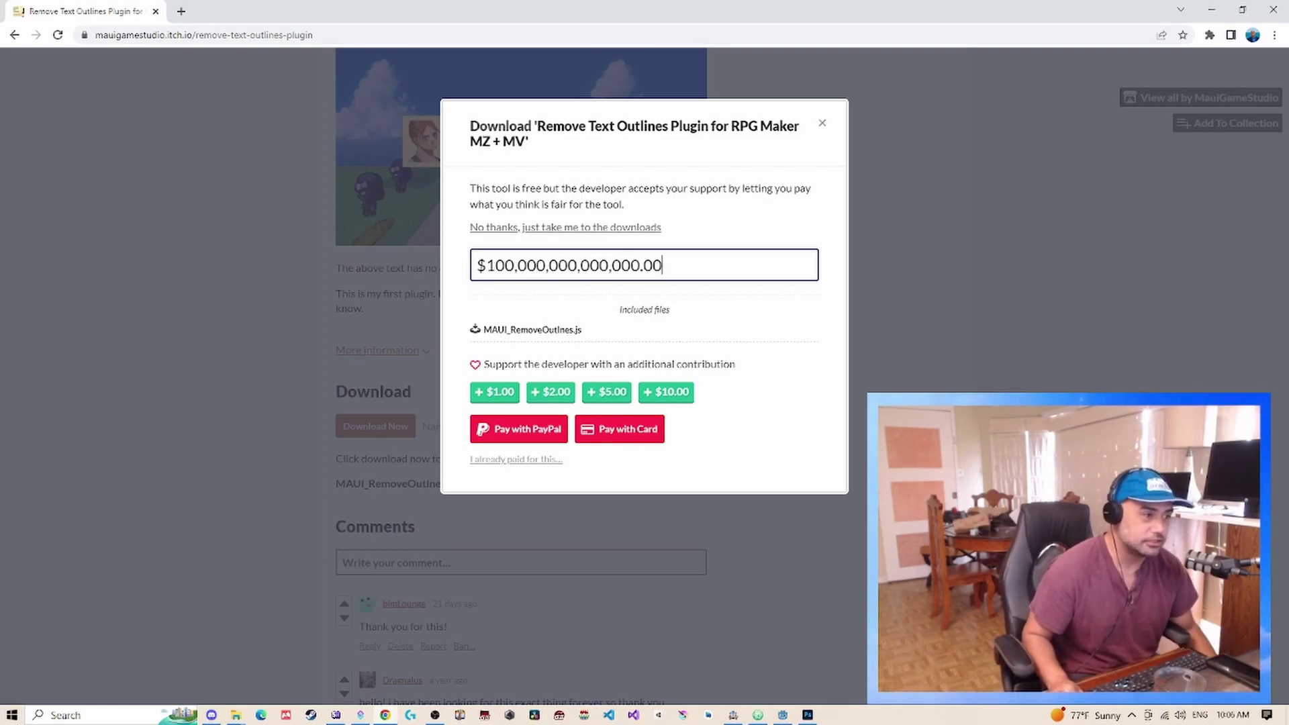
click(565, 228)
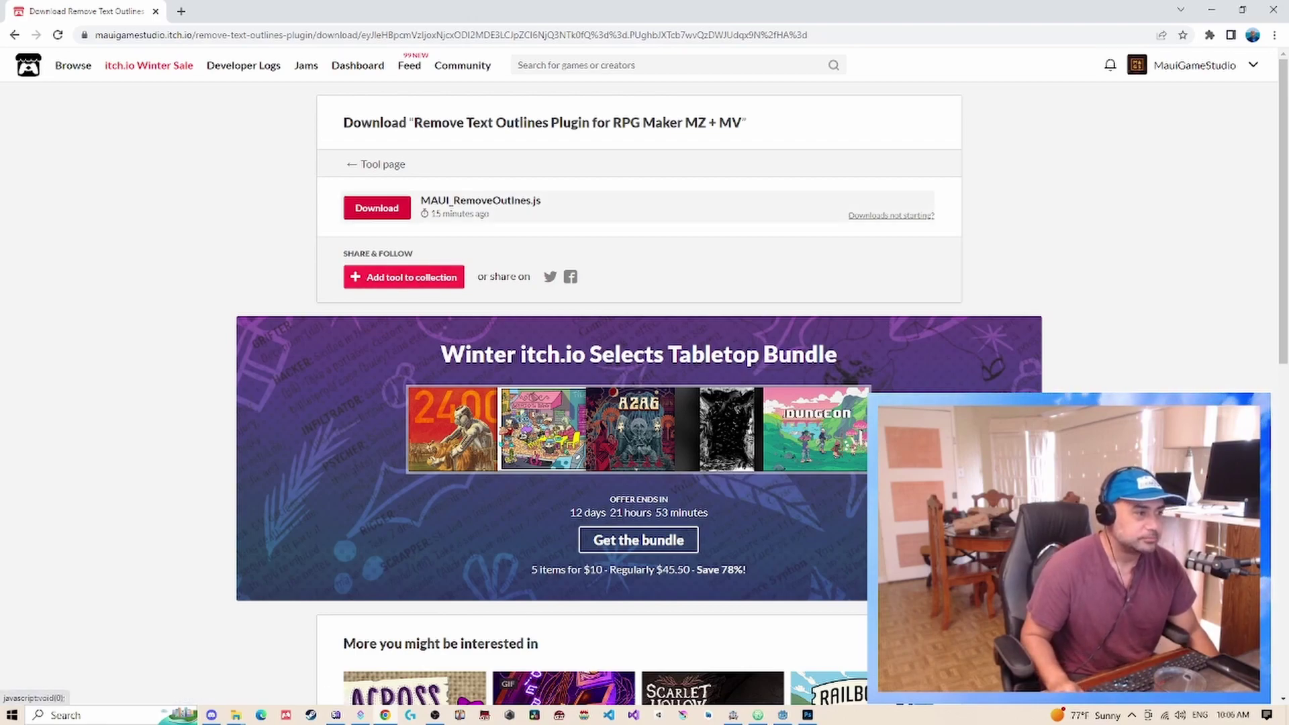
Download MAUI_RemoveOutlines.js, show it in the Downloads folder, and move that Explorer window aside
click(377, 207)
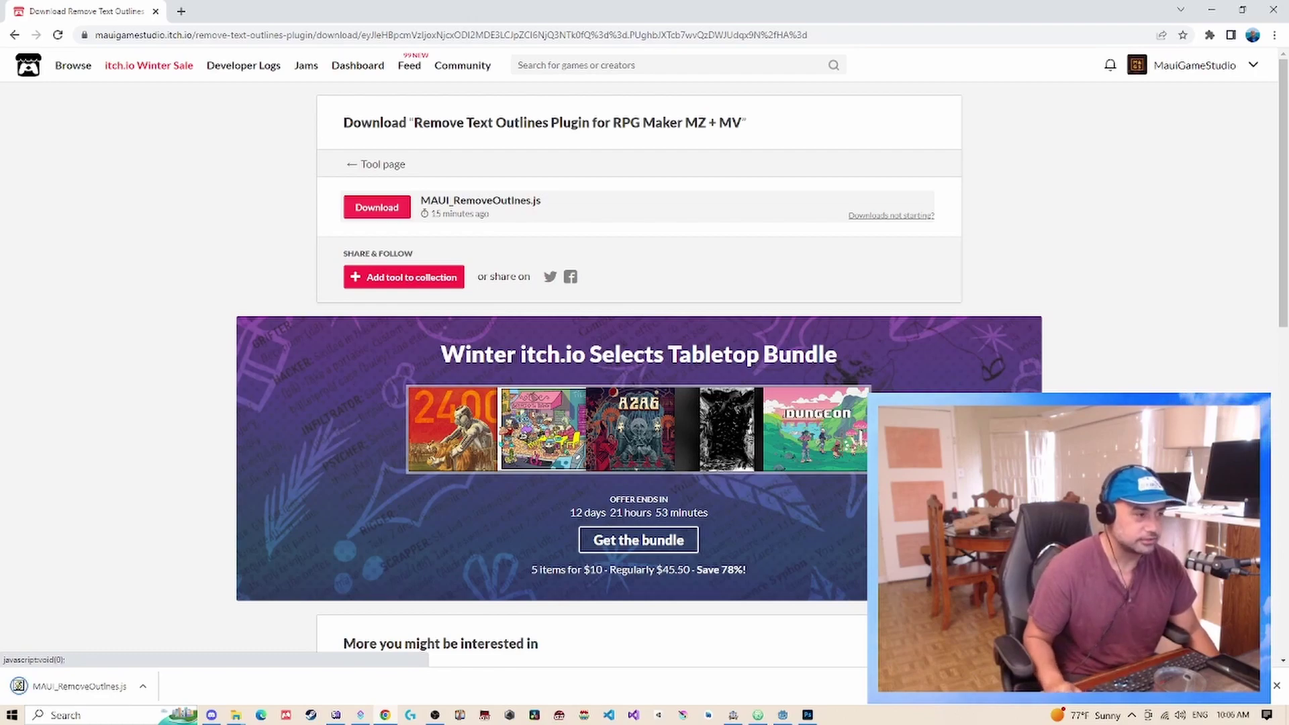
click(143, 686)
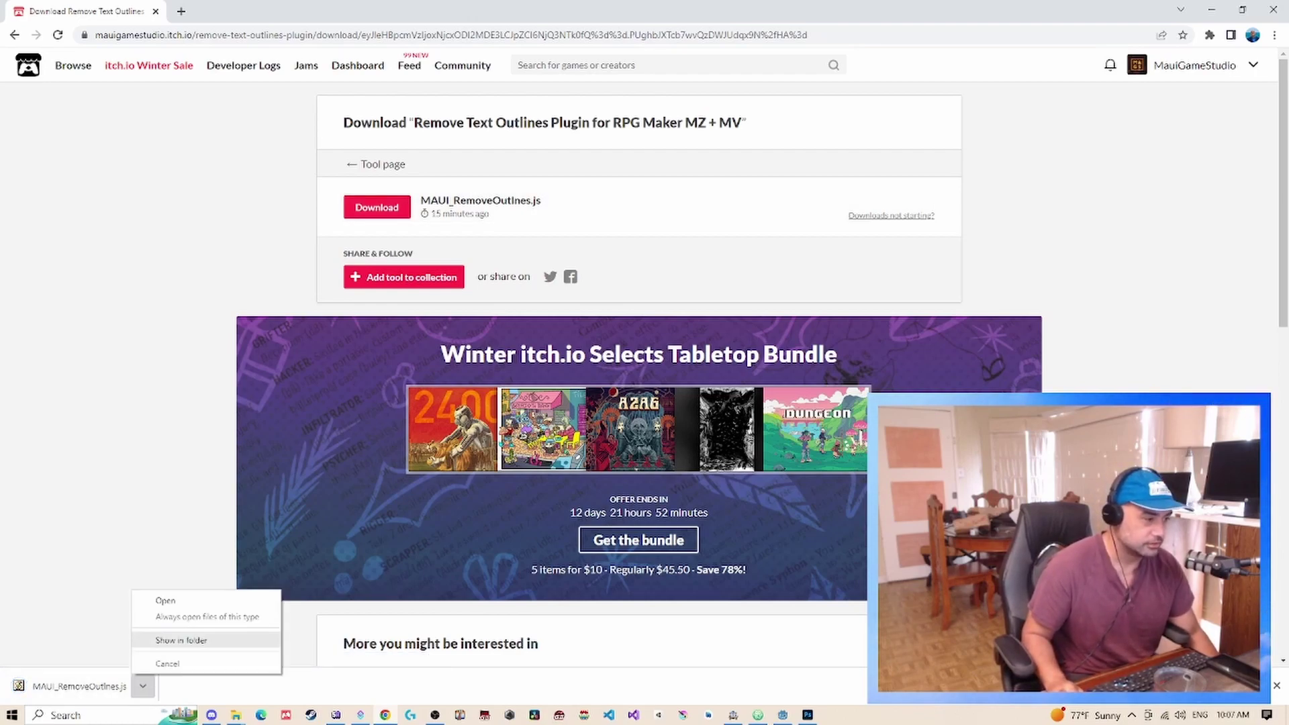
click(167, 640)
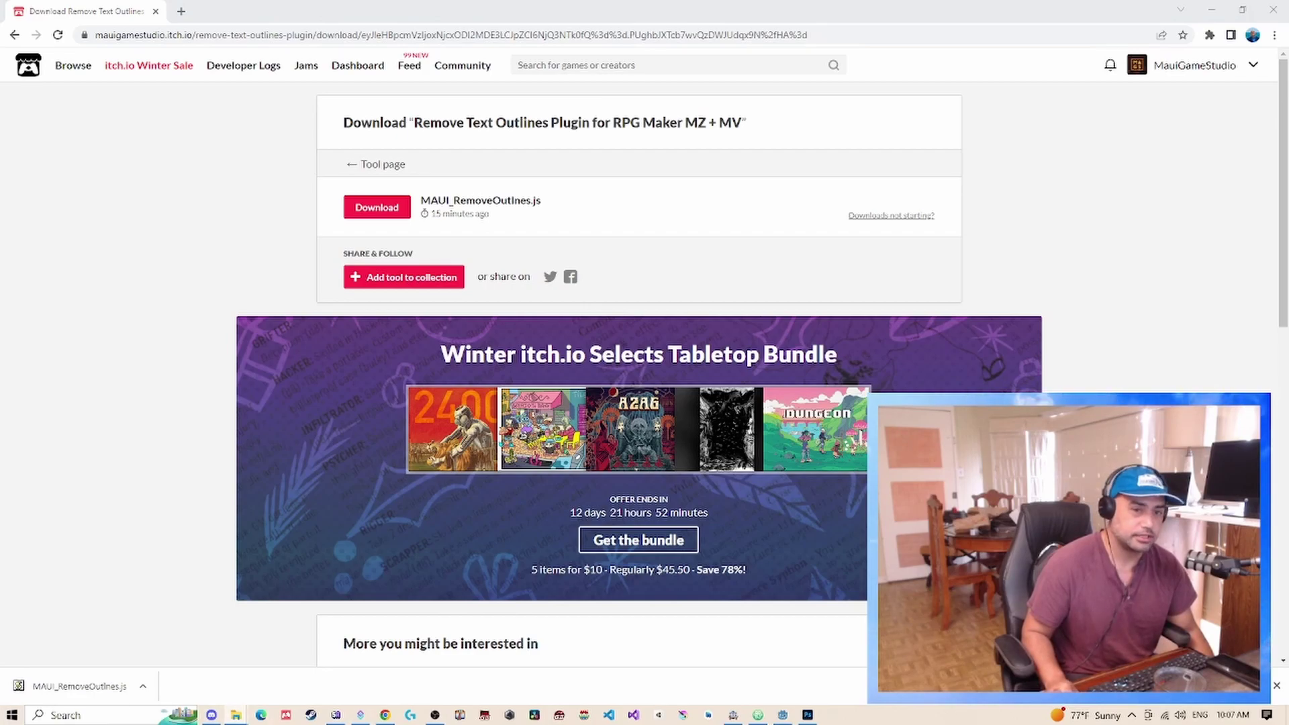
drag(1135, 266, 437, 58)
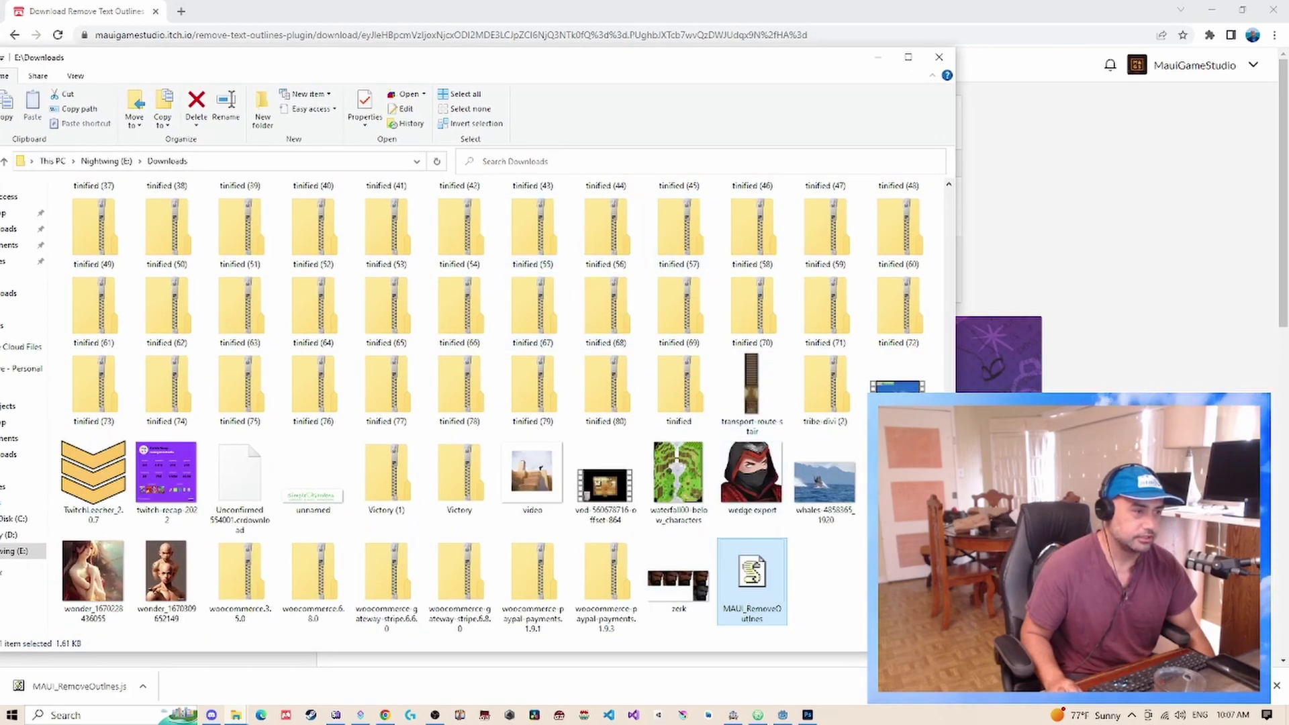
drag(593, 69, 1288, 222)
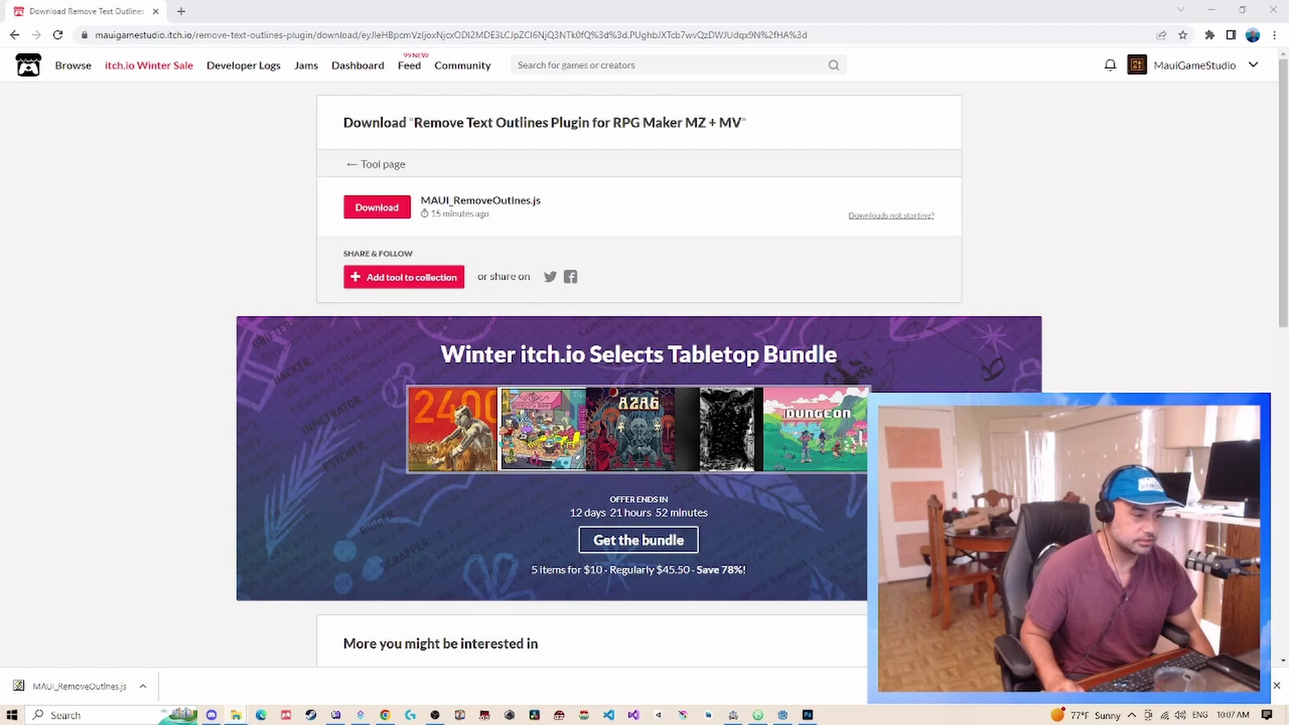
Open the RMMZ Youtube Project folder from RPG Maker's Game menu
key(alt+Tab)
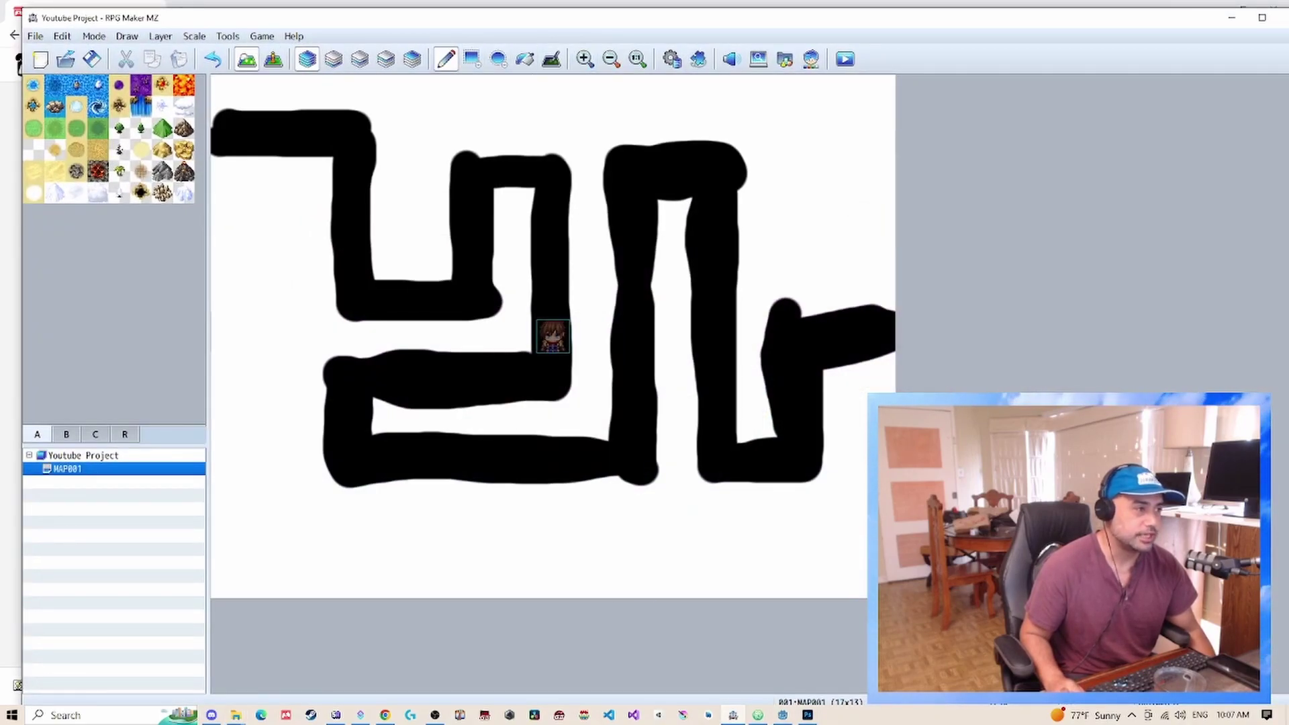
click(262, 36)
click(289, 79)
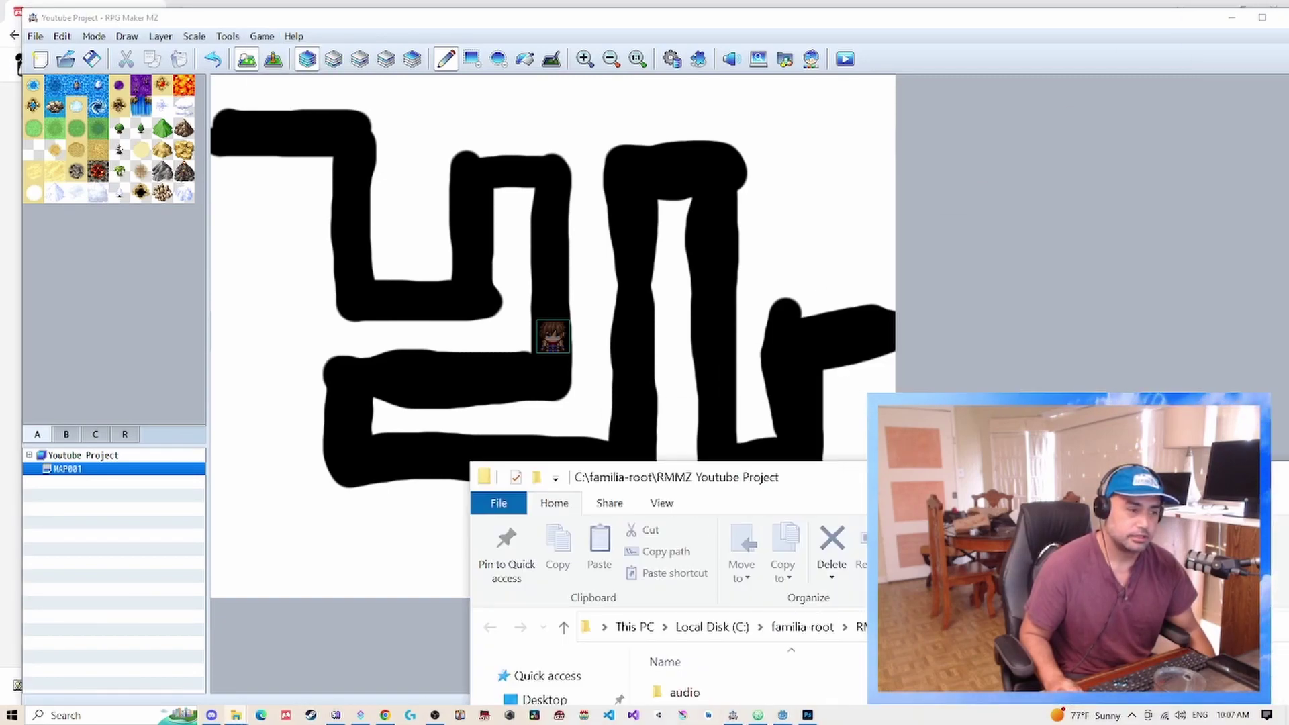
Navigate into js\plugins and place the Downloads window beside it
drag(687, 78, 648, 92)
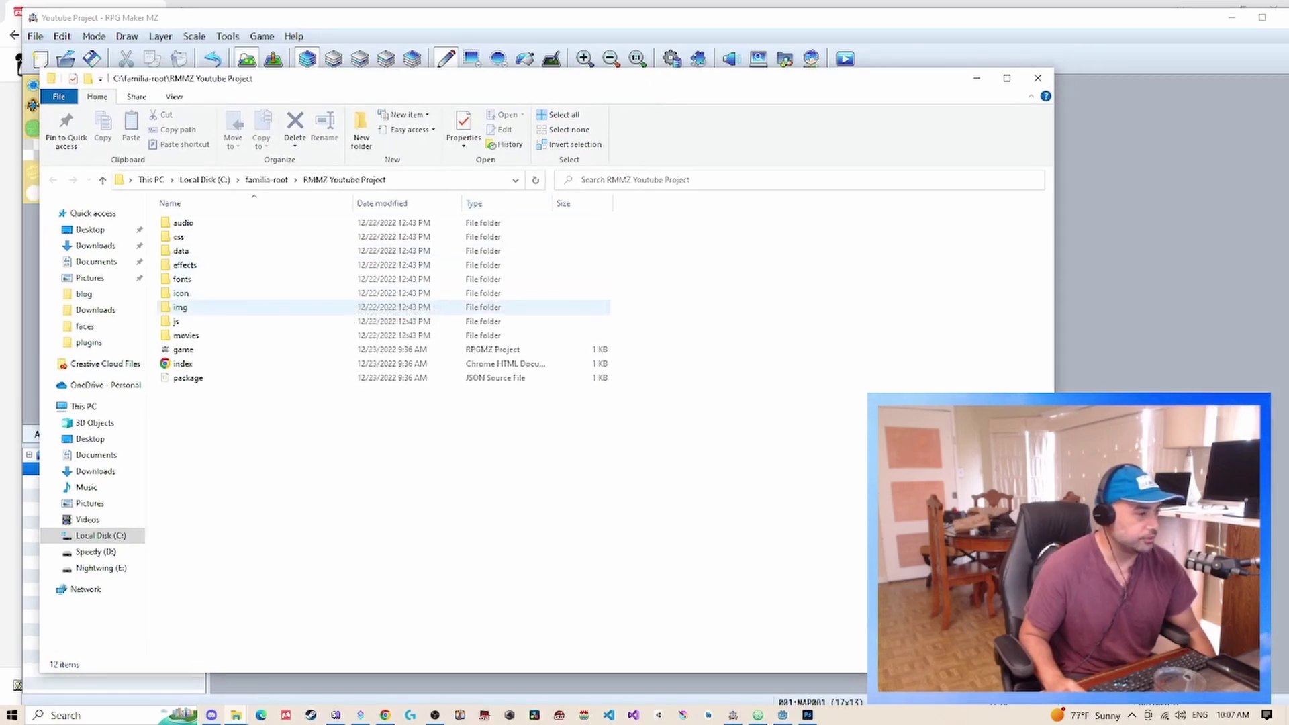
double_click(176, 321)
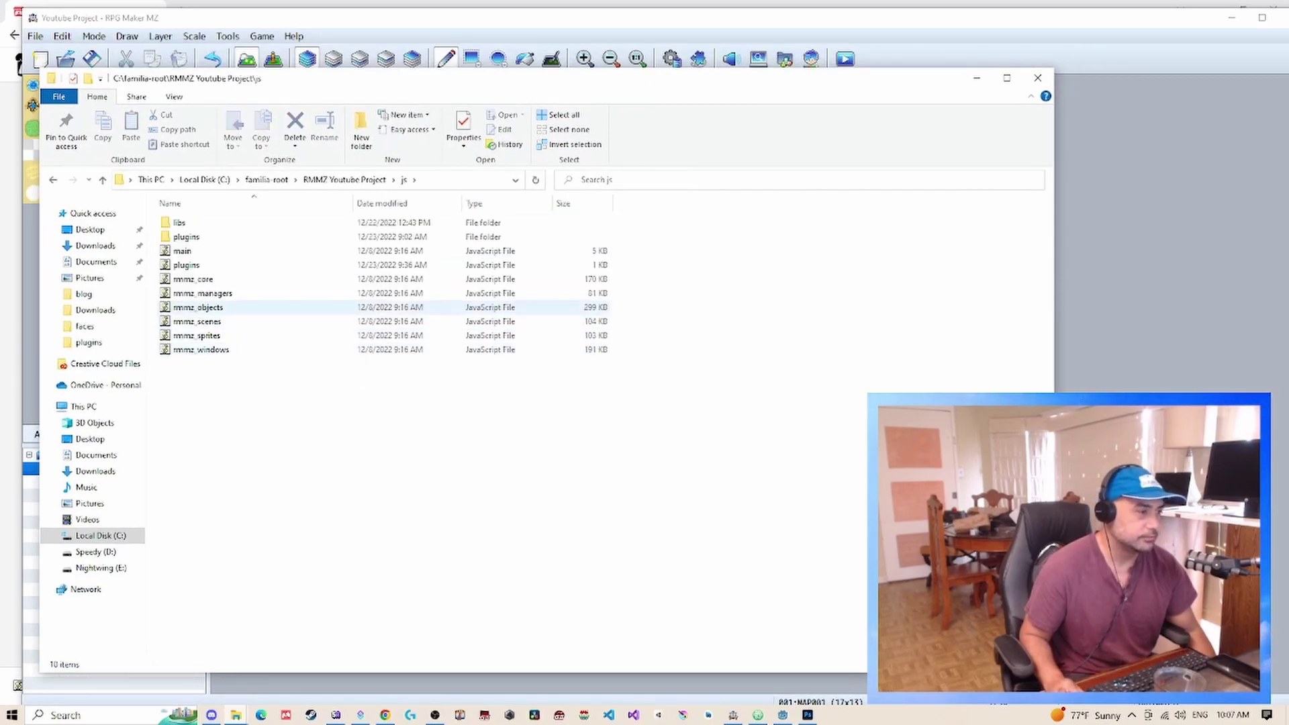
double_click(186, 236)
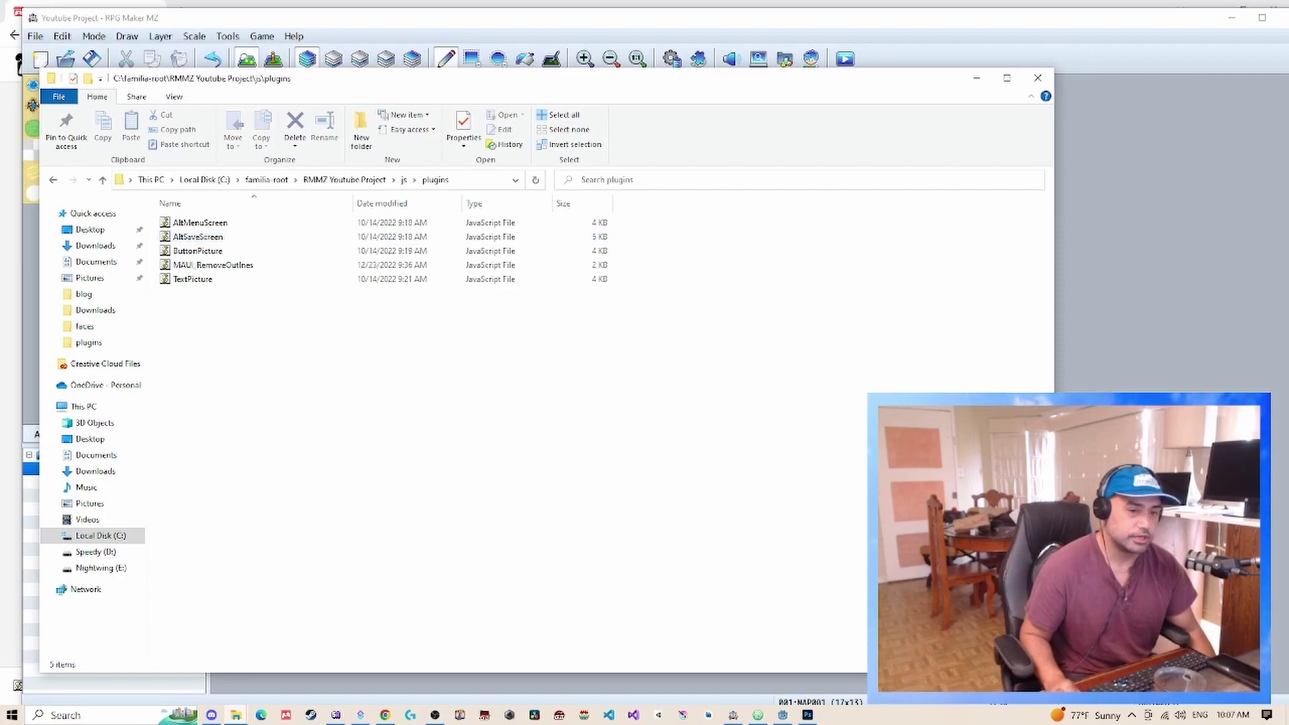
drag(1288, 342, 555, 45)
drag(660, 46, 626, 213)
Copy the downloaded MAUI_RemoveOutlines.js into js\plugins, replacing the existing file, then return to RPG Maker
click(645, 79)
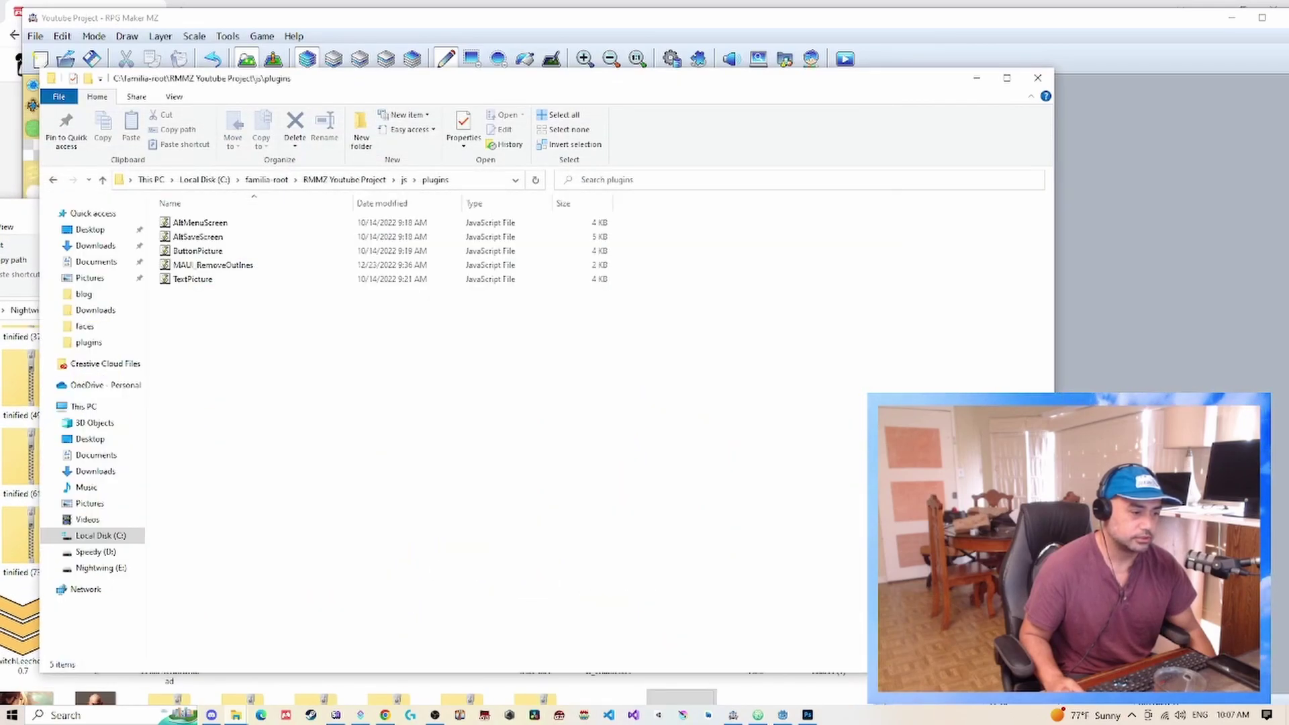
drag(644, 79, 651, 28)
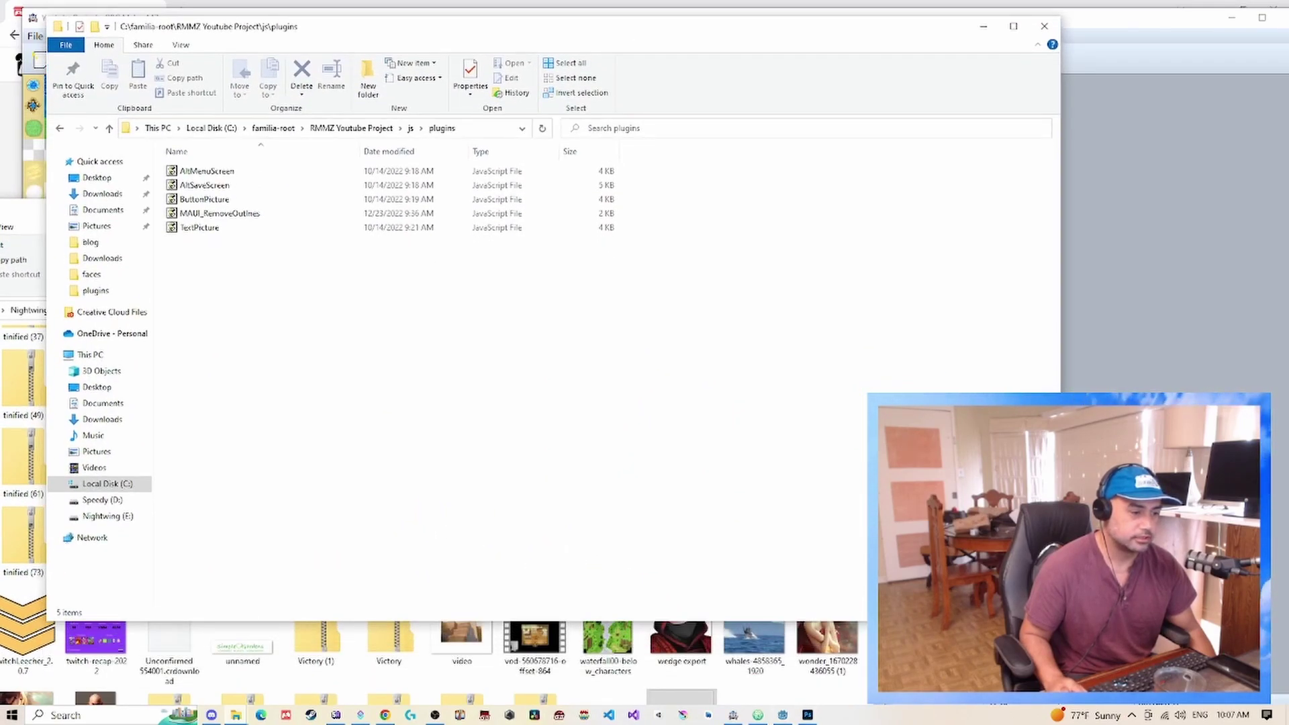
click(681, 697)
drag(682, 697, 764, 171)
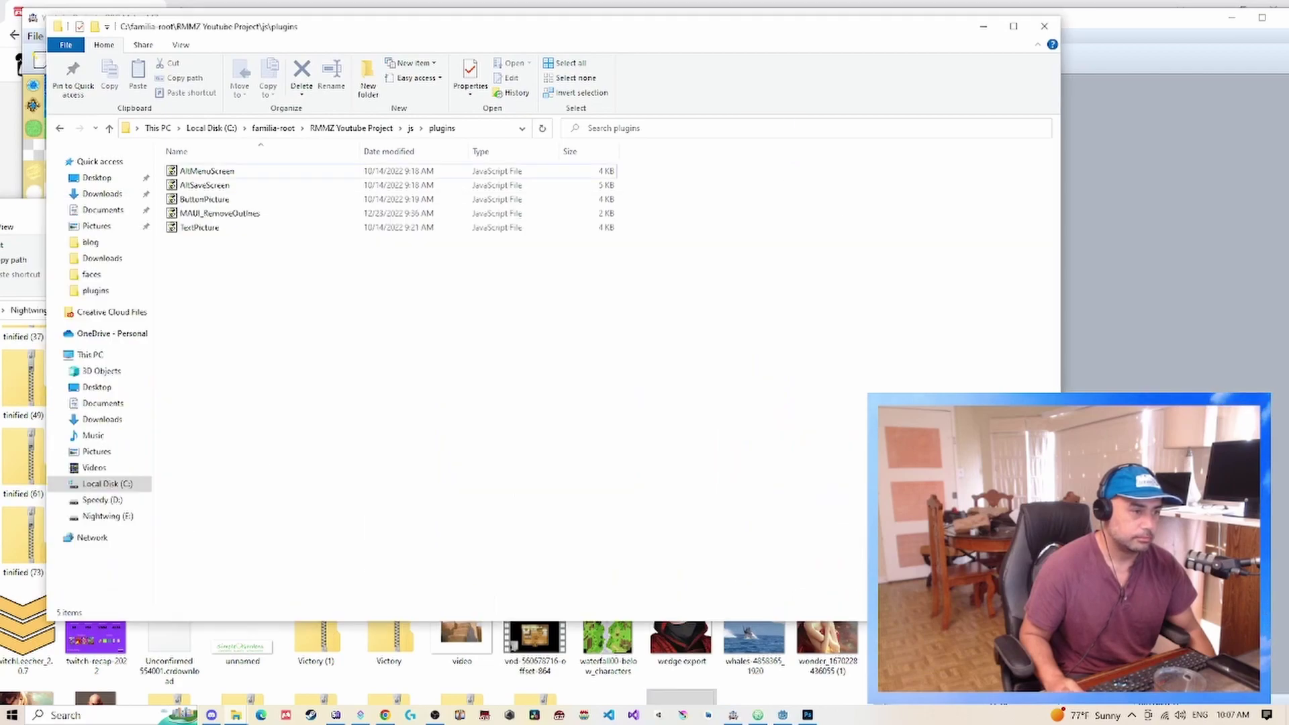
key(ctrl+v)
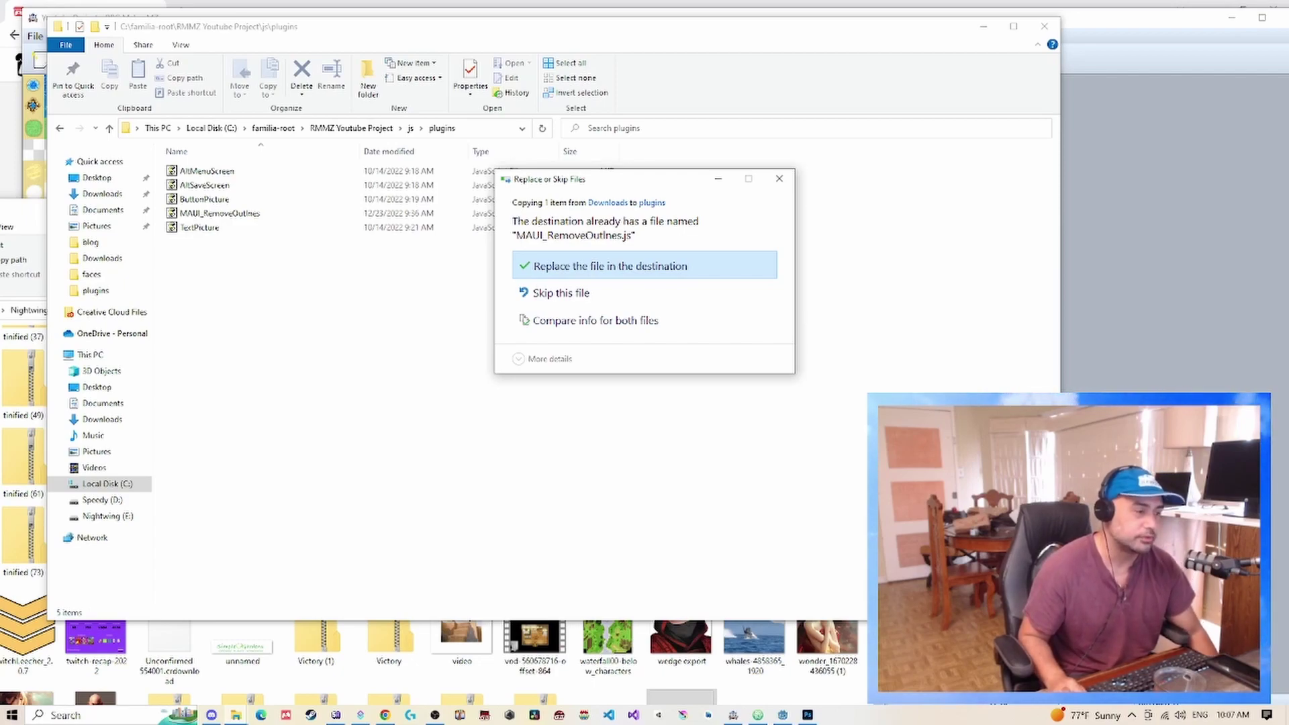
click(610, 266)
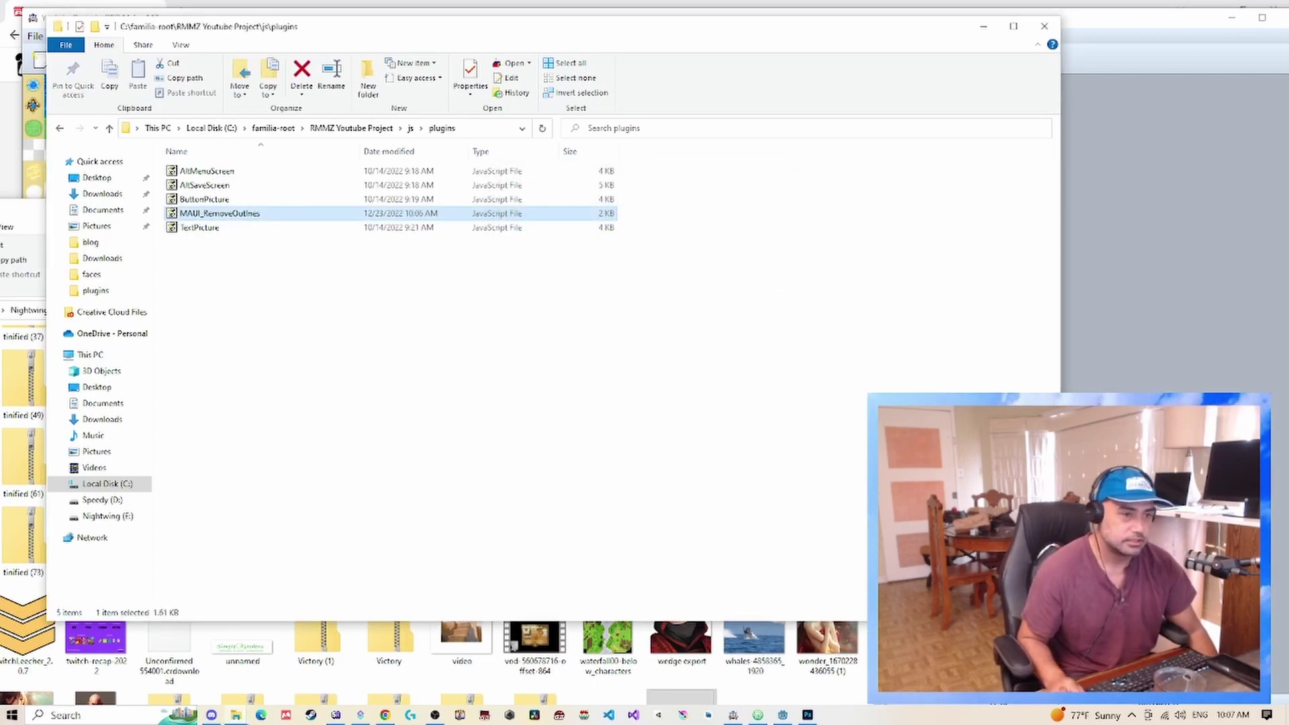
click(1129, 221)
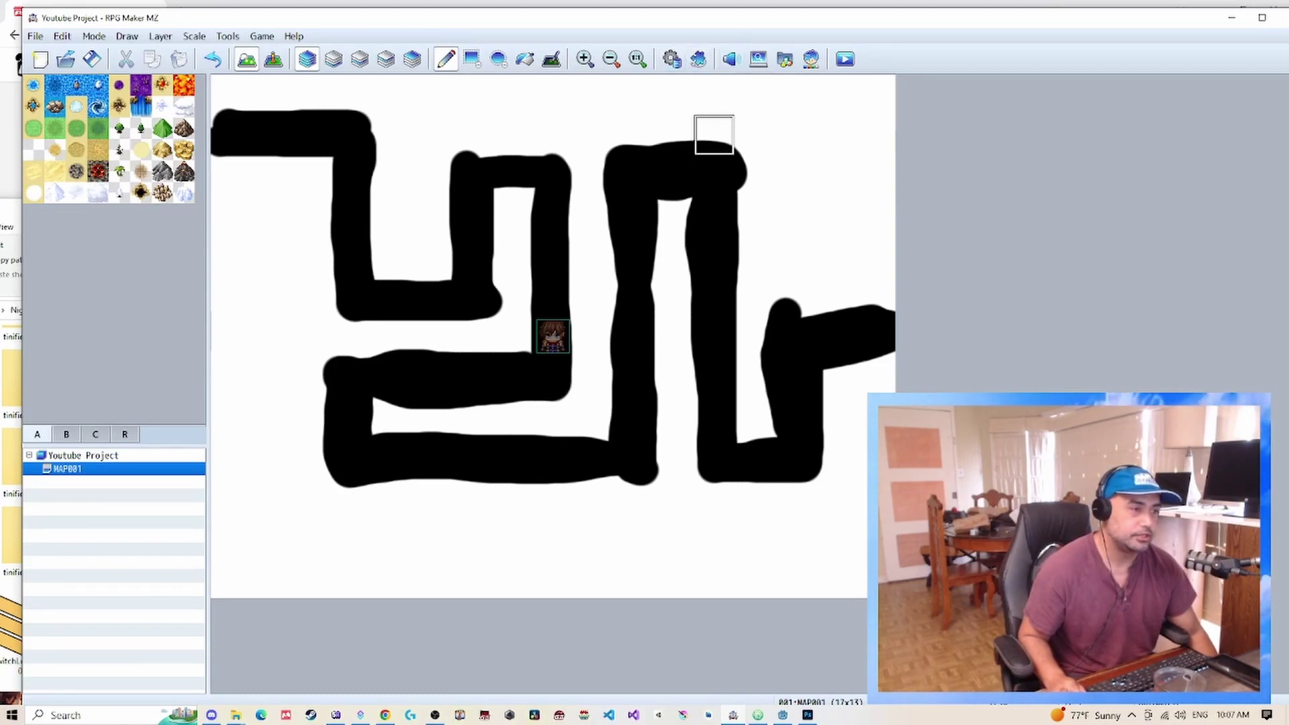
Open Plugin Manager and delete the existing plugin row
click(699, 59)
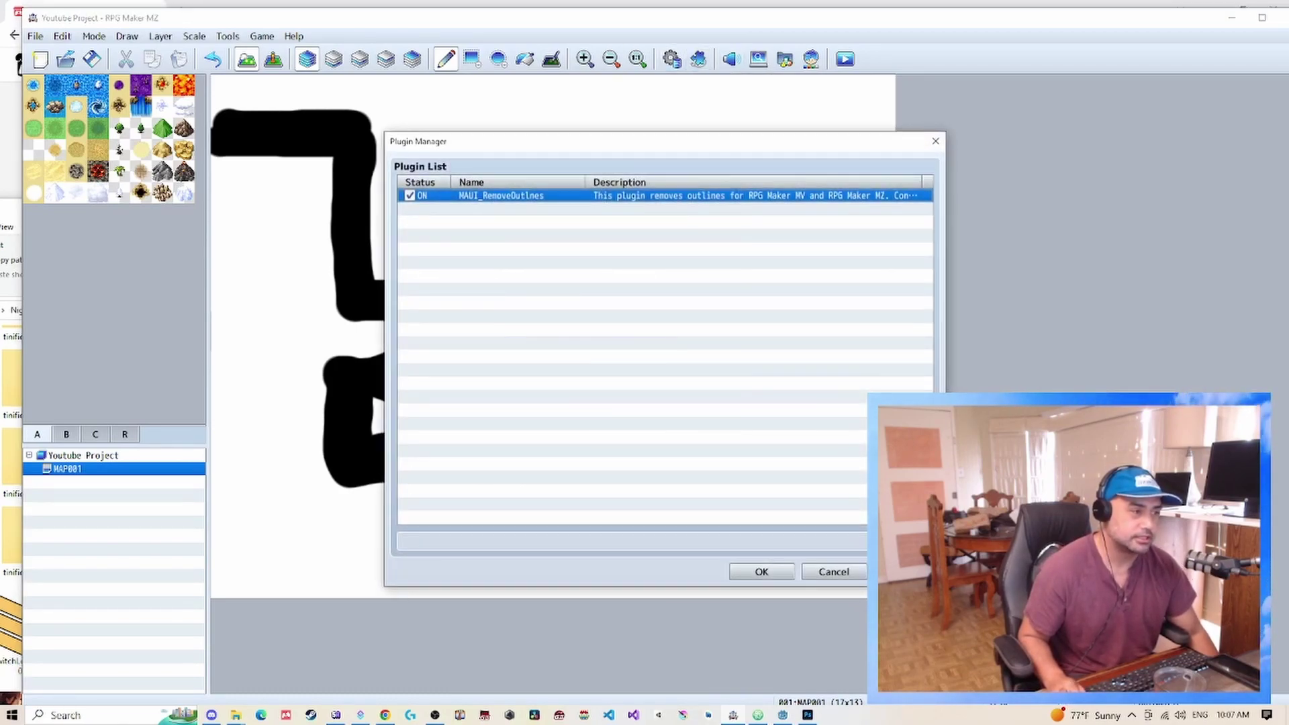
drag(704, 147, 536, 95)
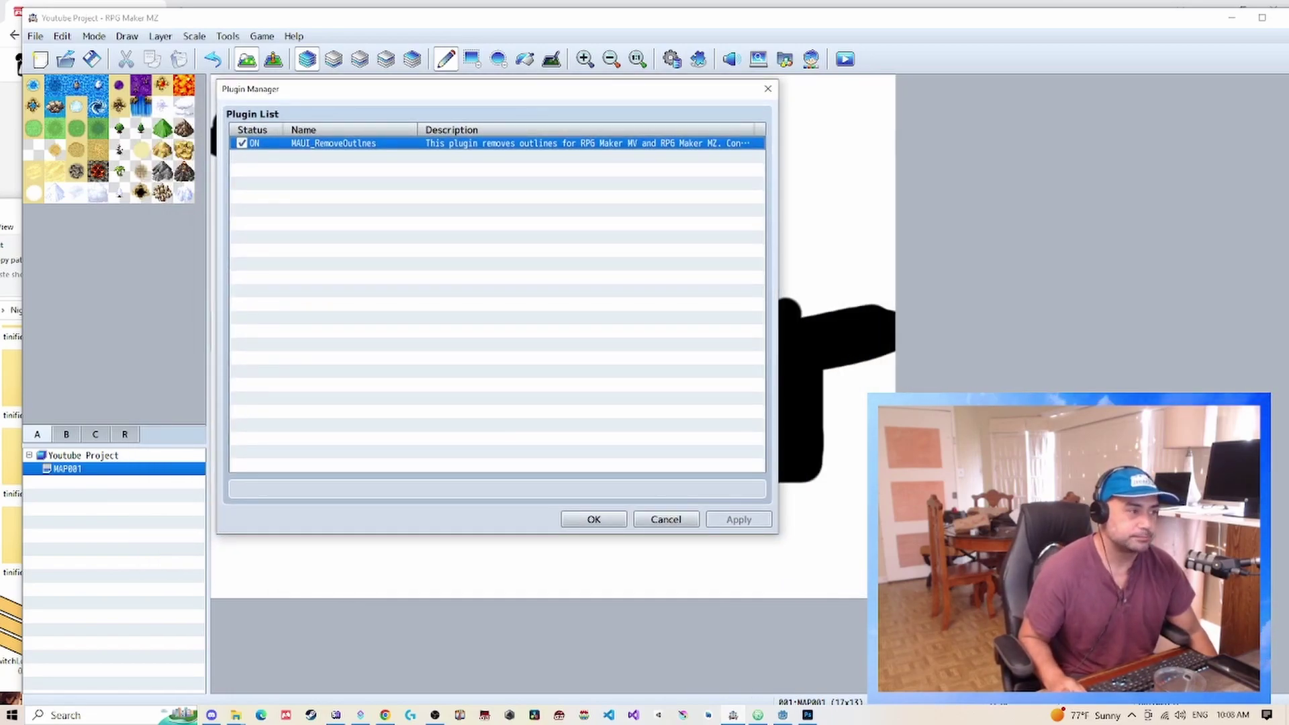
key(Delete)
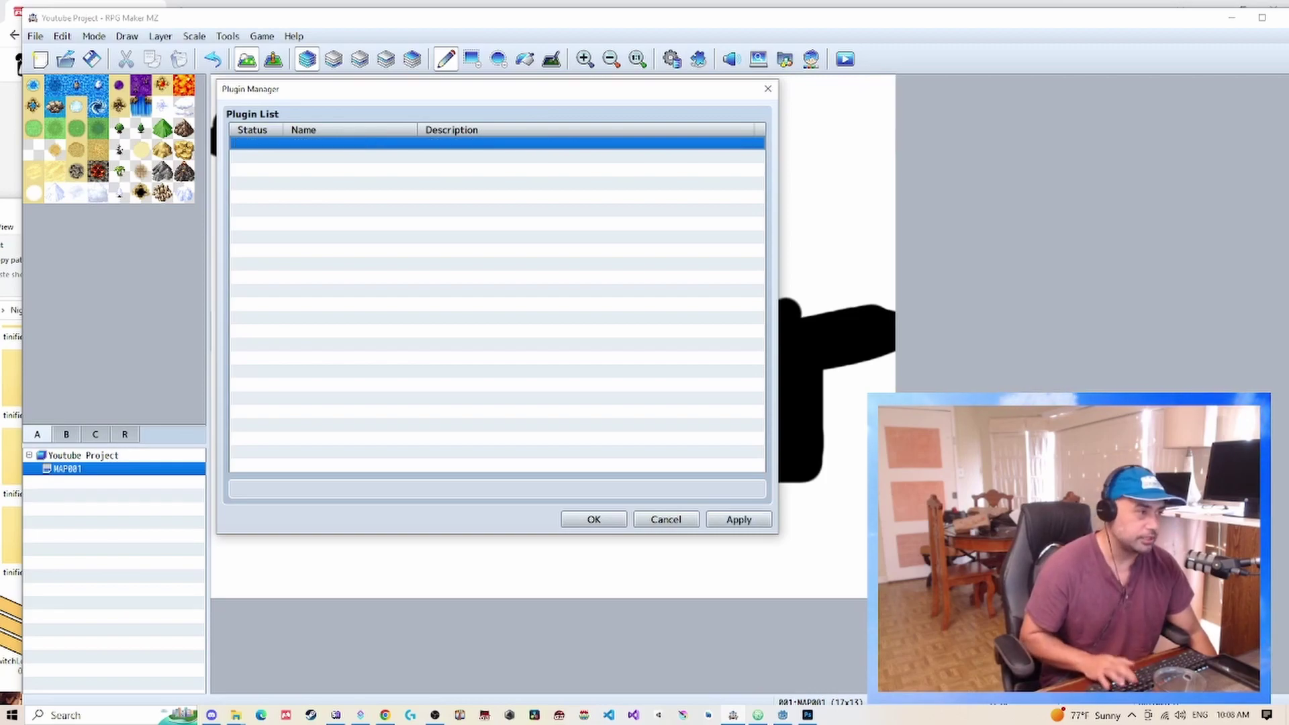
Add a new plugin entry for MAUI_RemoveOutlines and confirm its settings with status ON
key(Return)
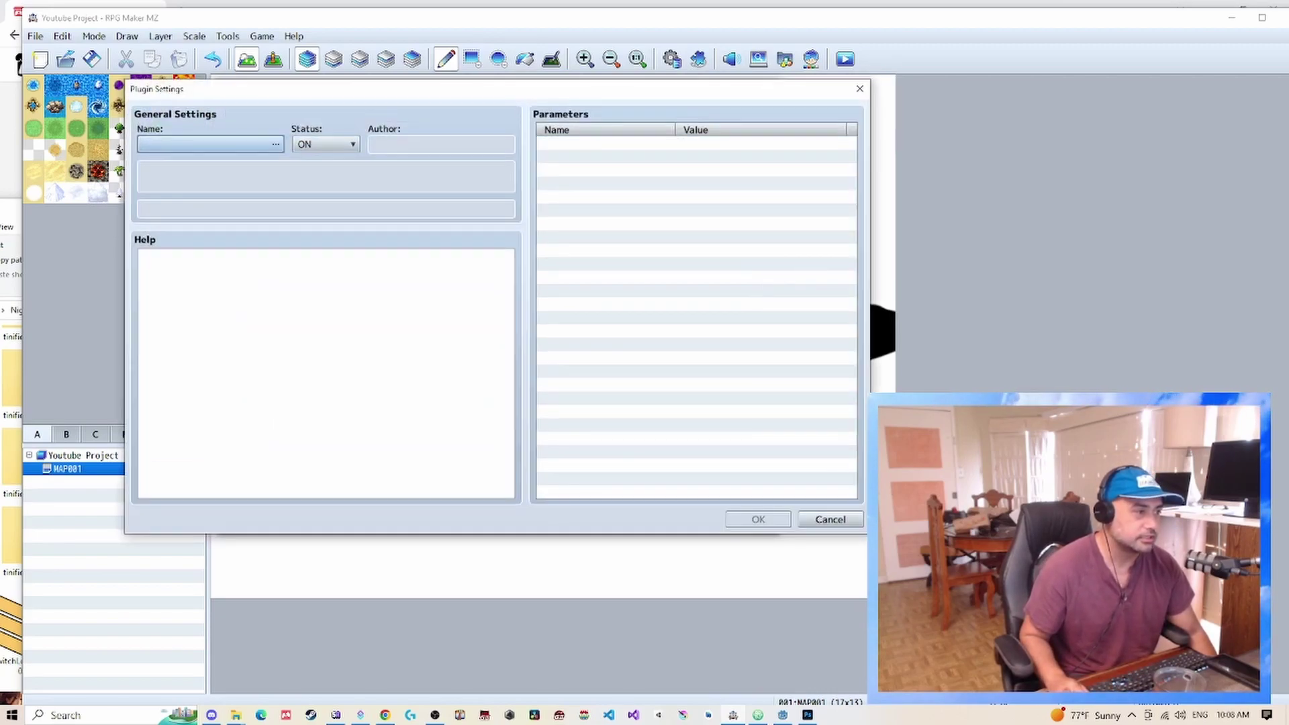
key(Return)
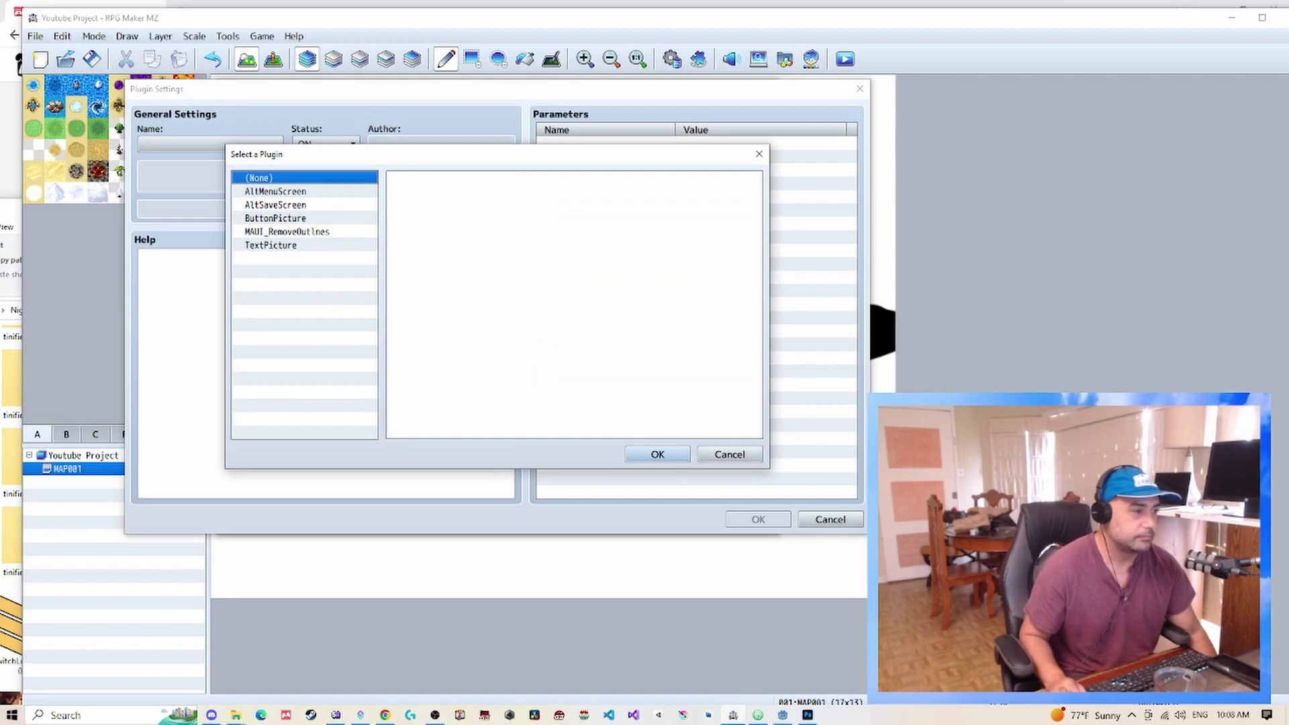
click(287, 231)
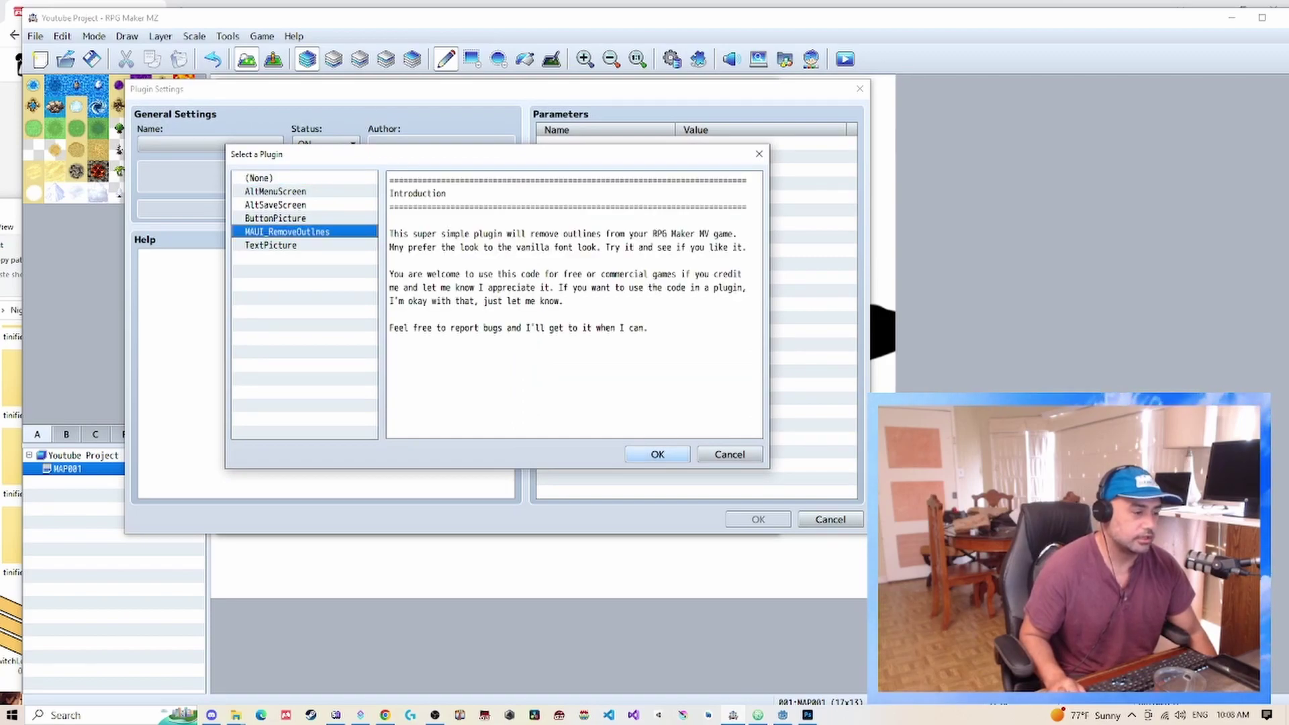
click(658, 455)
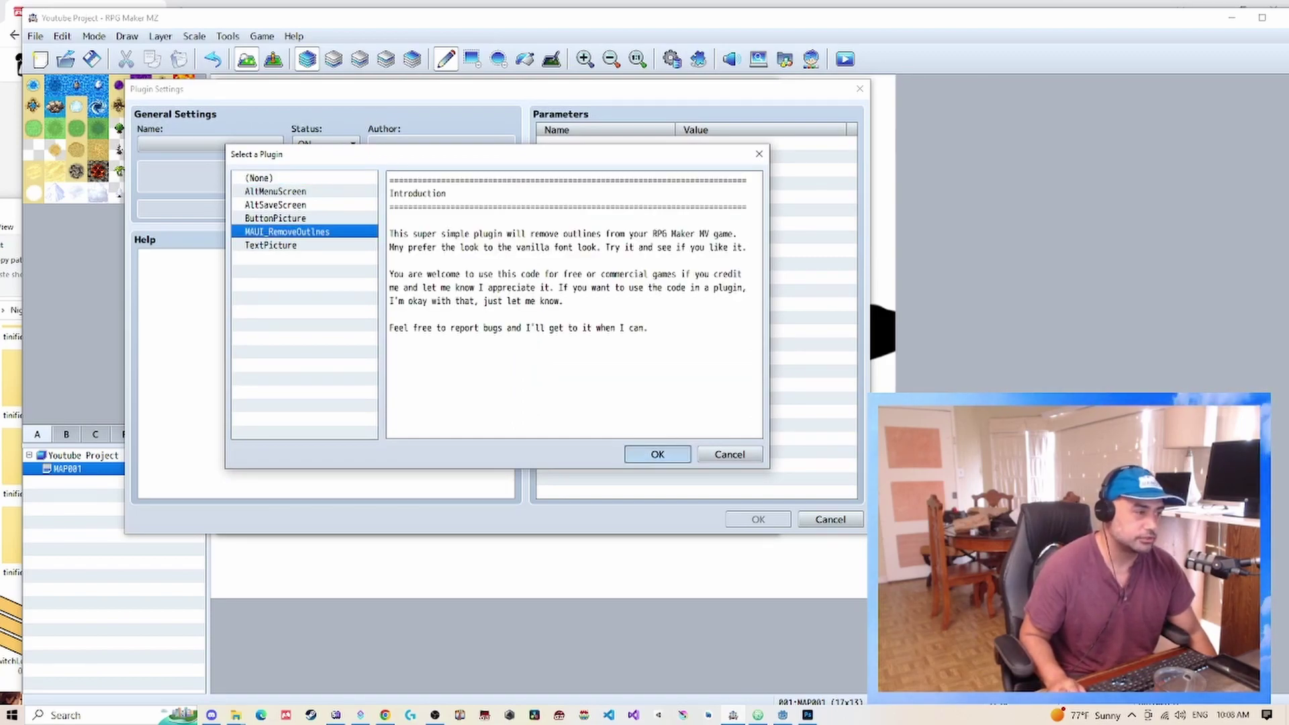
key(Return)
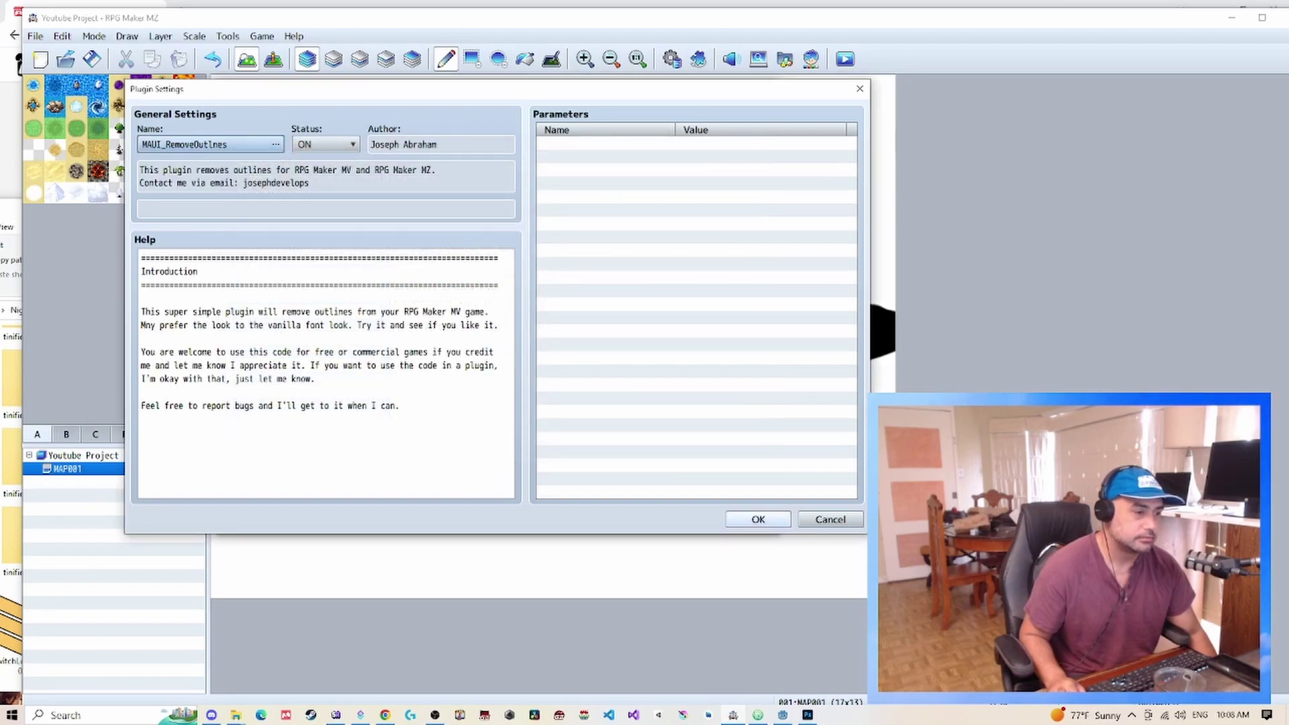
click(751, 520)
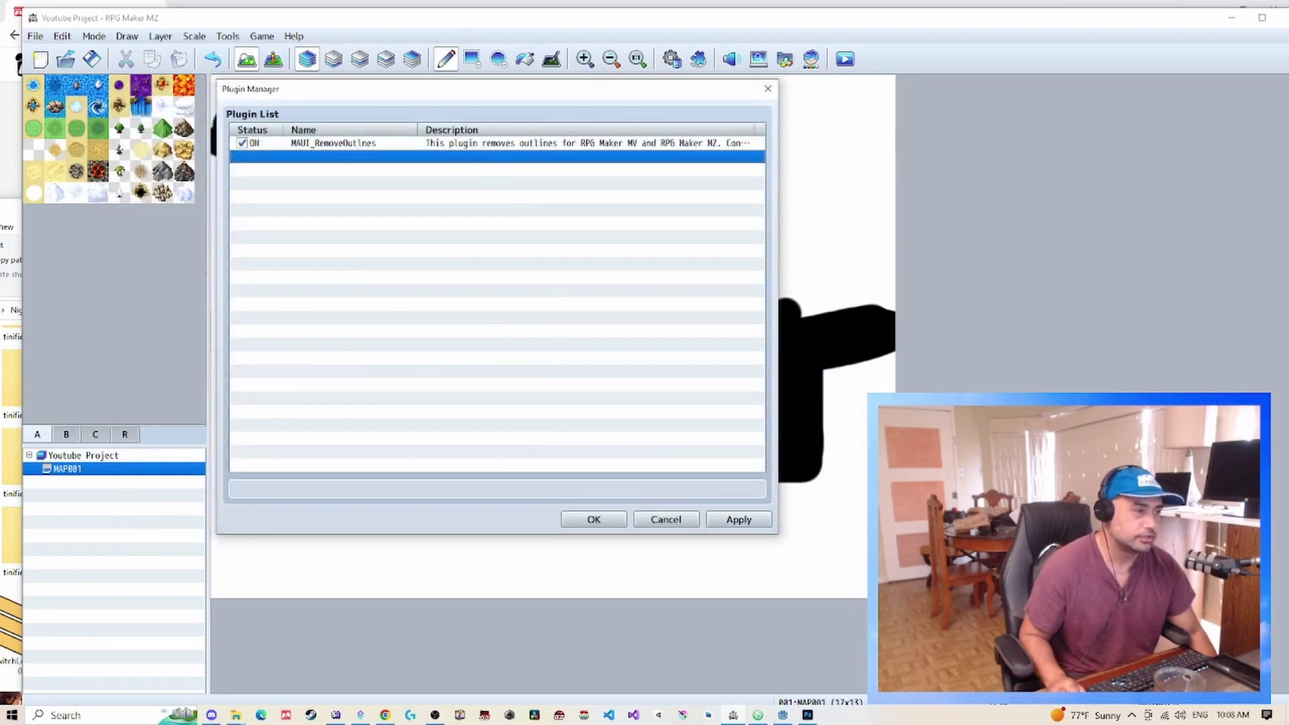
double_click(261, 143)
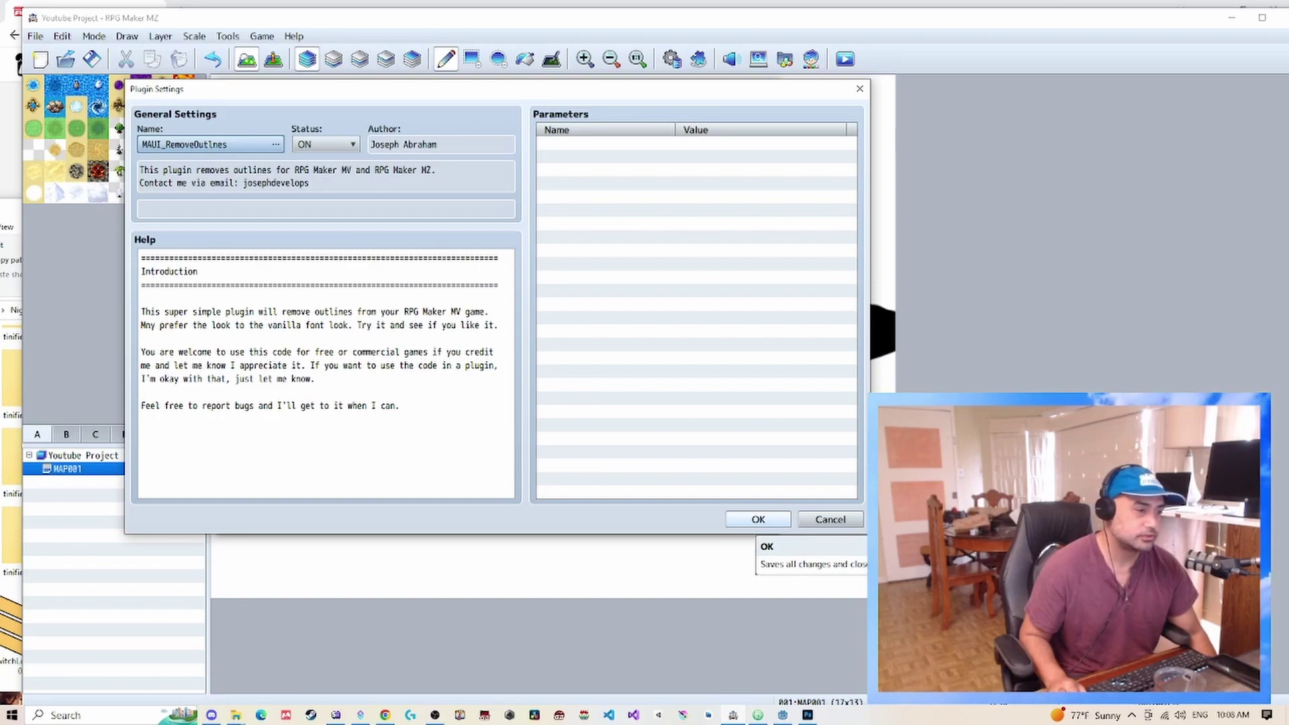
key(Return)
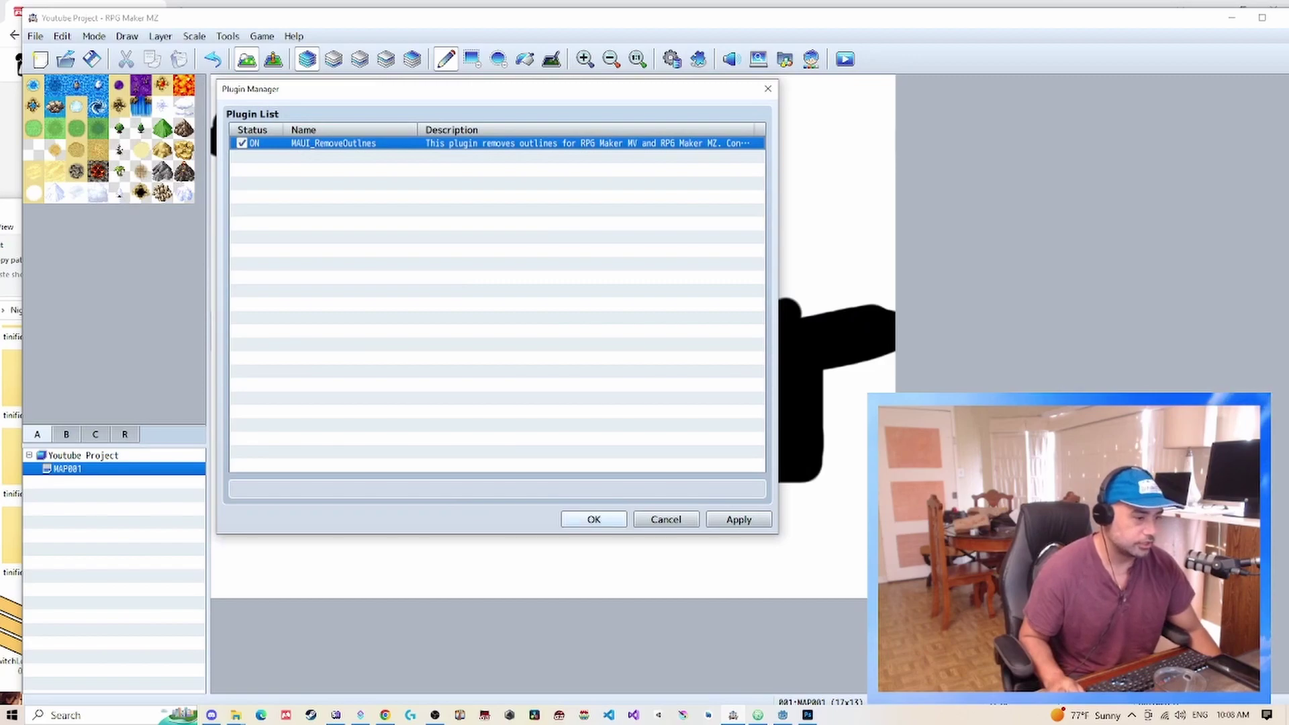
Close Plugin Manager, save and playtest in fullscreen, and start a New Game
click(594, 519)
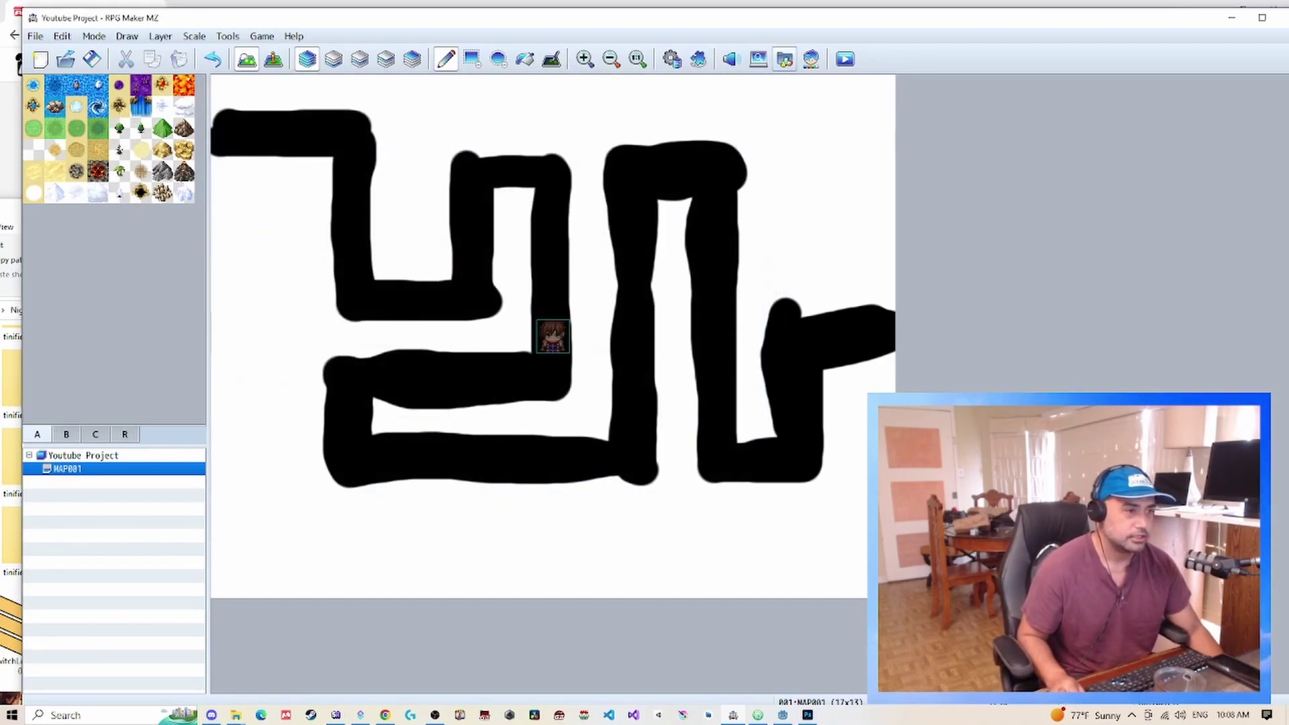
click(845, 59)
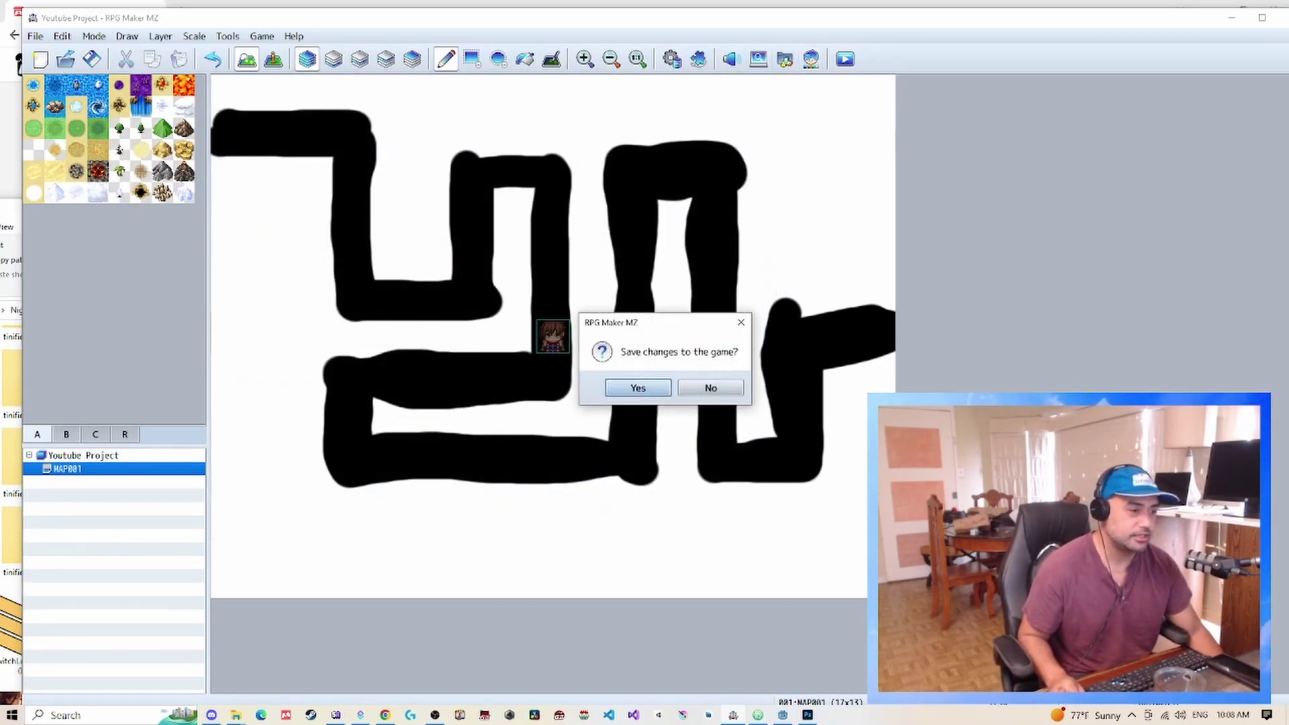
key(Return)
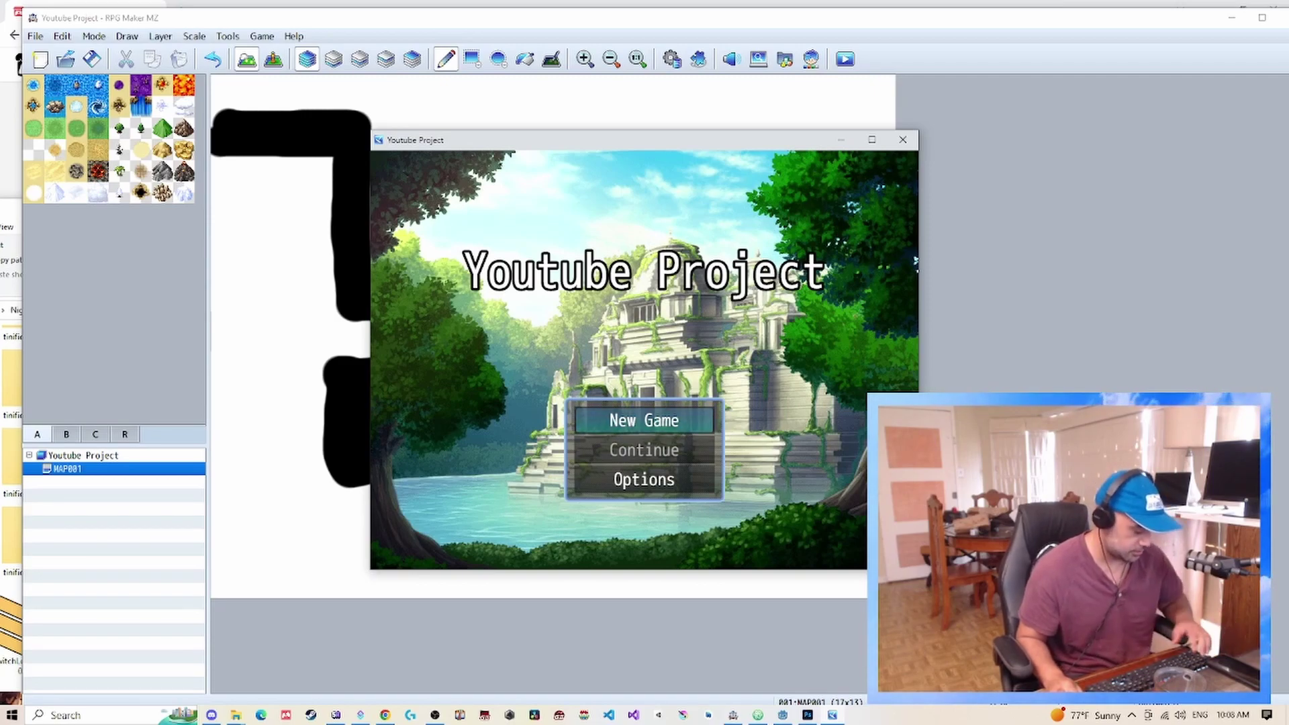
key(F4)
key(Return)
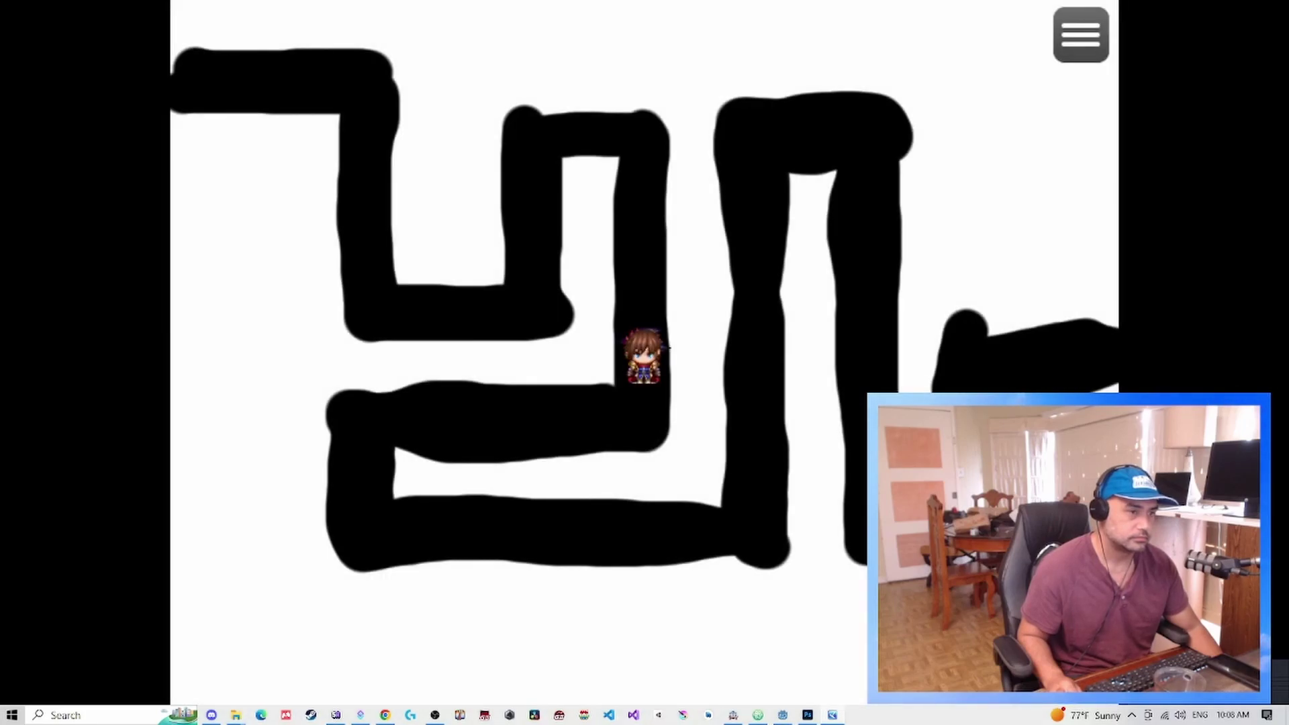
Check the party menu text with outlines removed, then exit fullscreen and close the playtest
key(Escape)
key(Down)
key(Down)
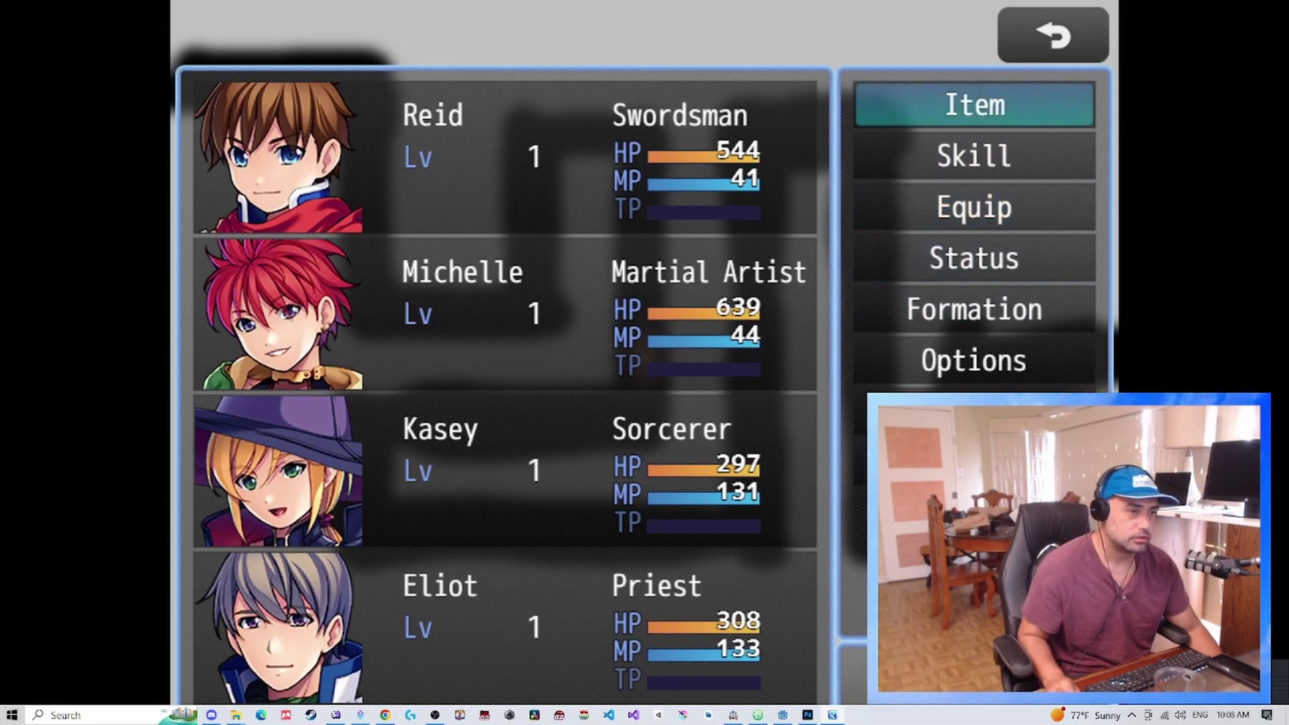
click(1053, 35)
key(Escape)
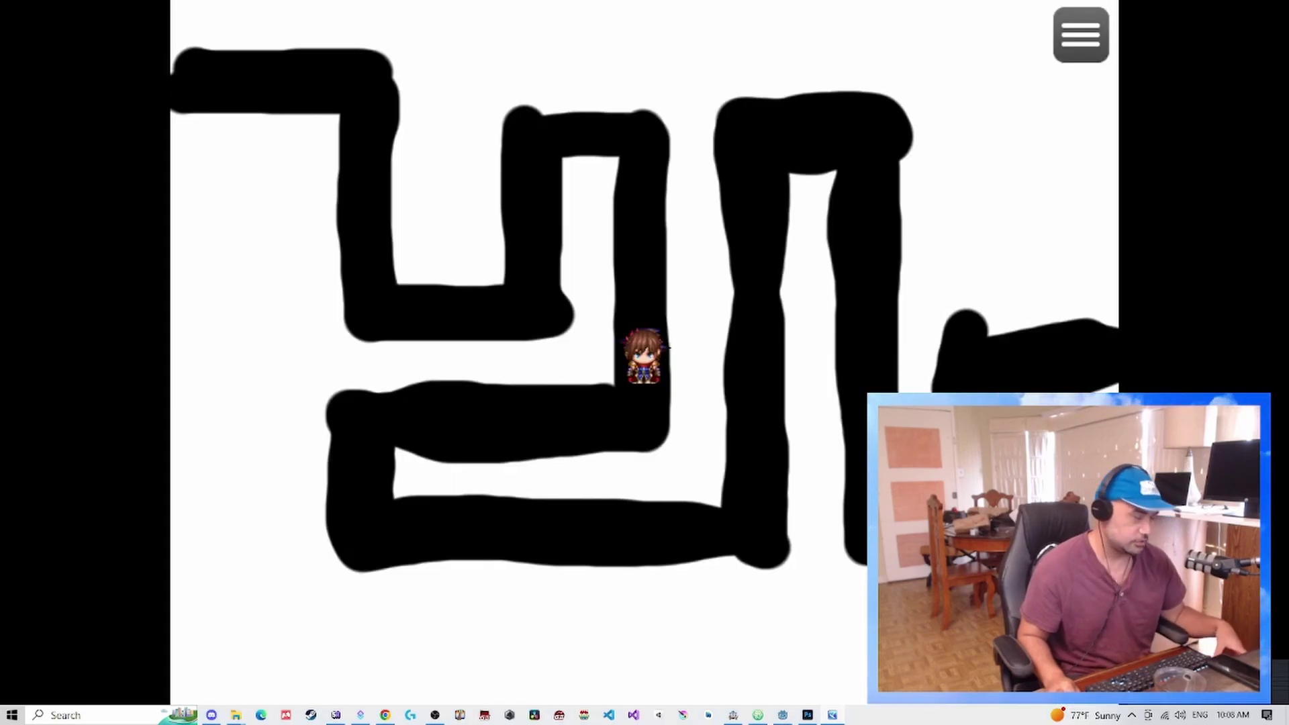
key(Escape)
key(F4)
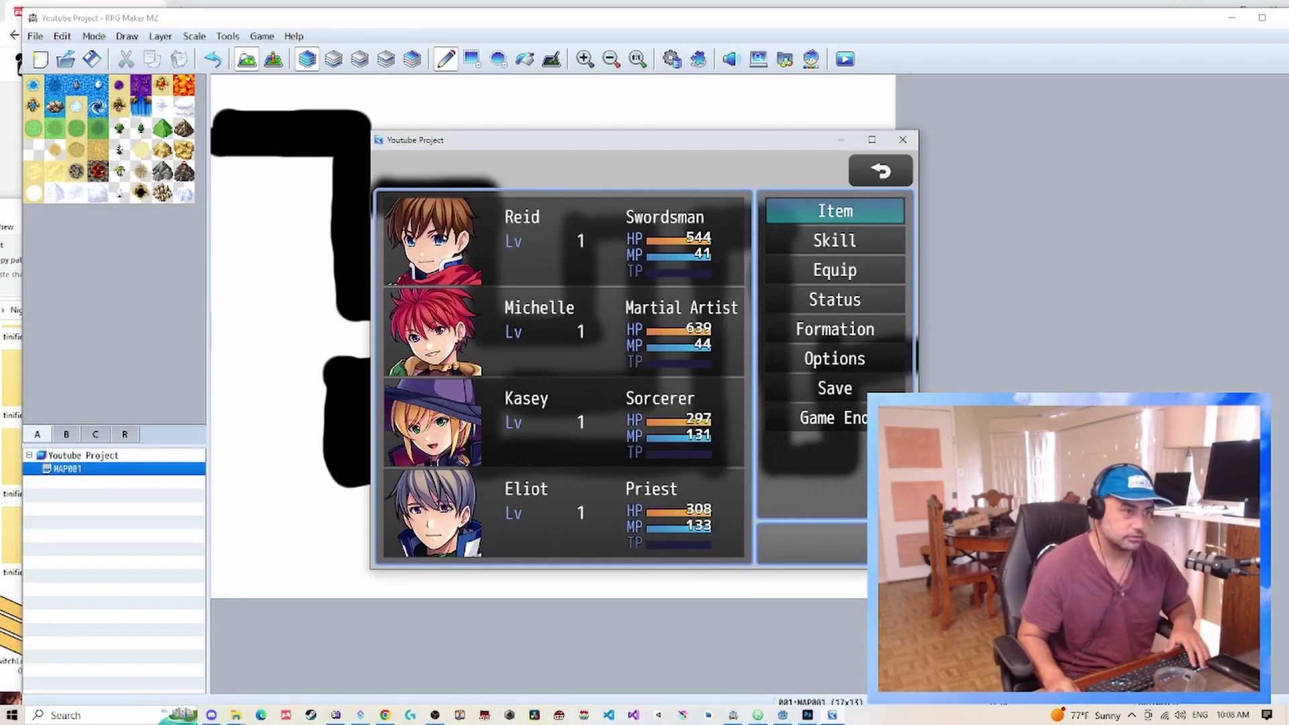
click(903, 139)
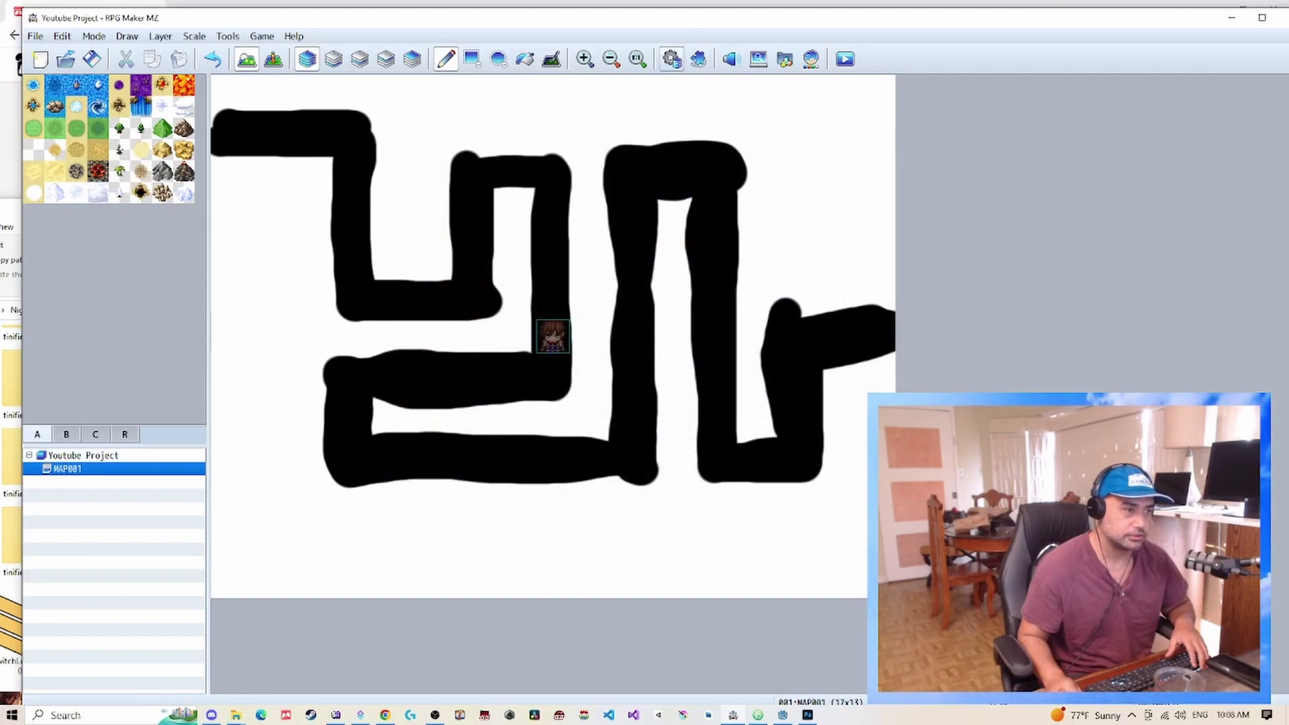
Turn MAUI_RemoveOutlines OFF in Plugin Manager, save, playtest, and start a New Game
click(699, 59)
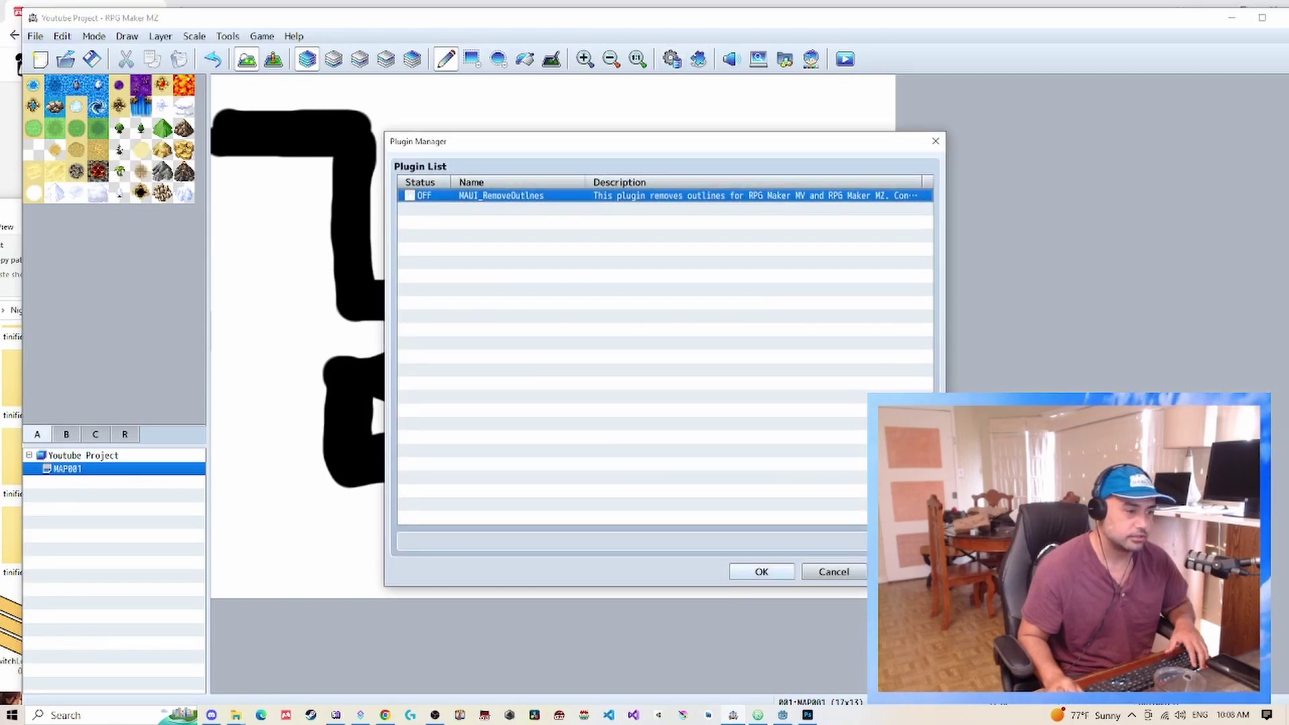
click(762, 572)
click(845, 59)
key(Return)
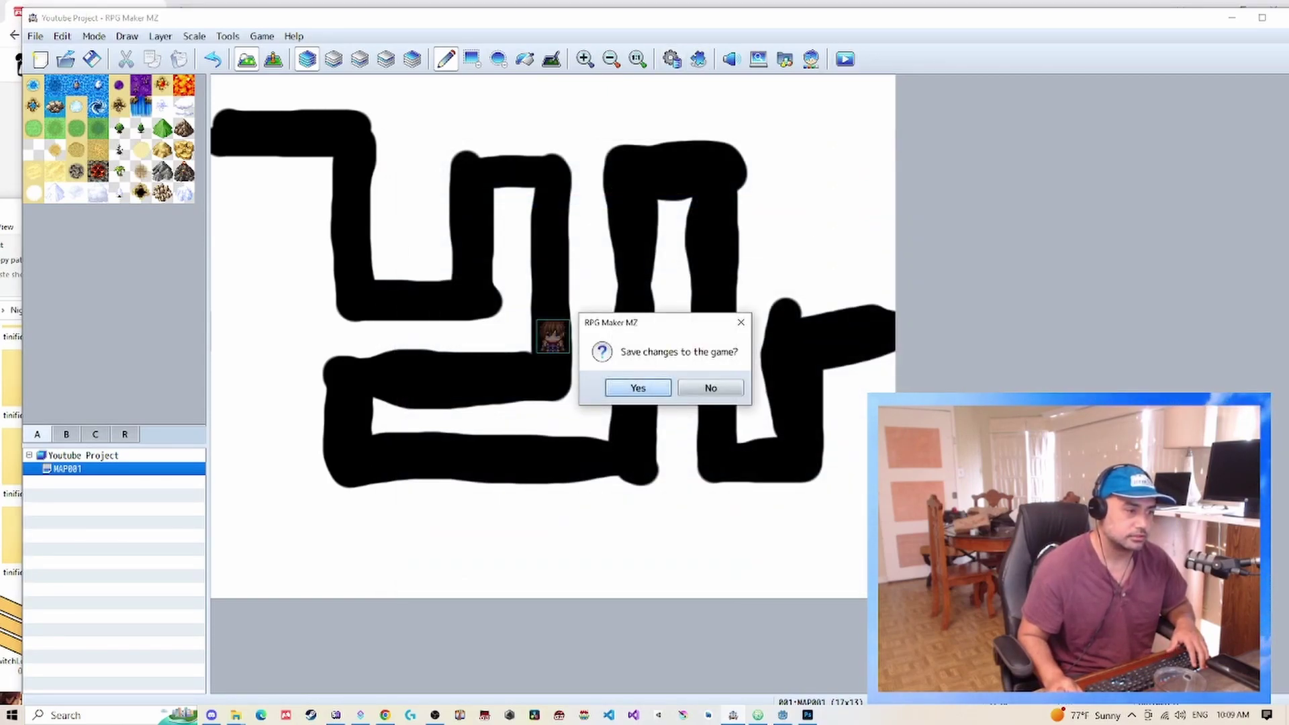
key(Return)
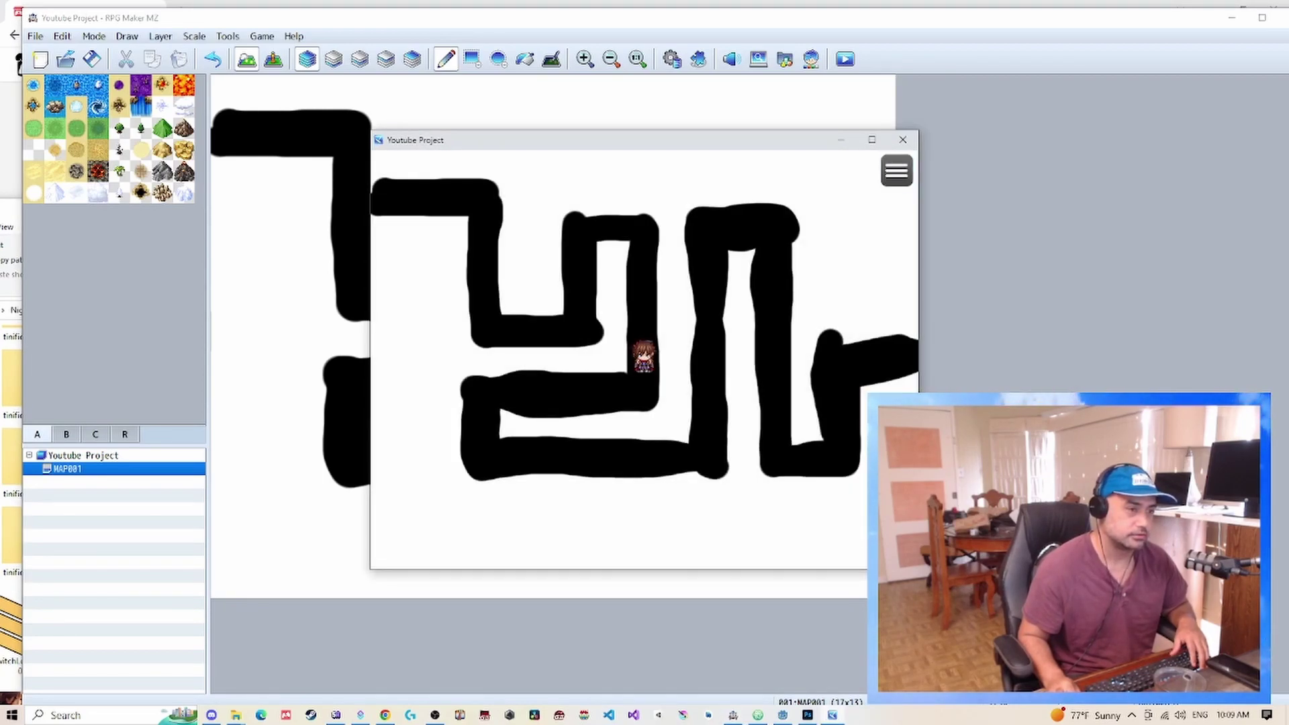
In fullscreen, open the party menu and browse the Item categories to compare outlined text
key(Escape)
key(F4)
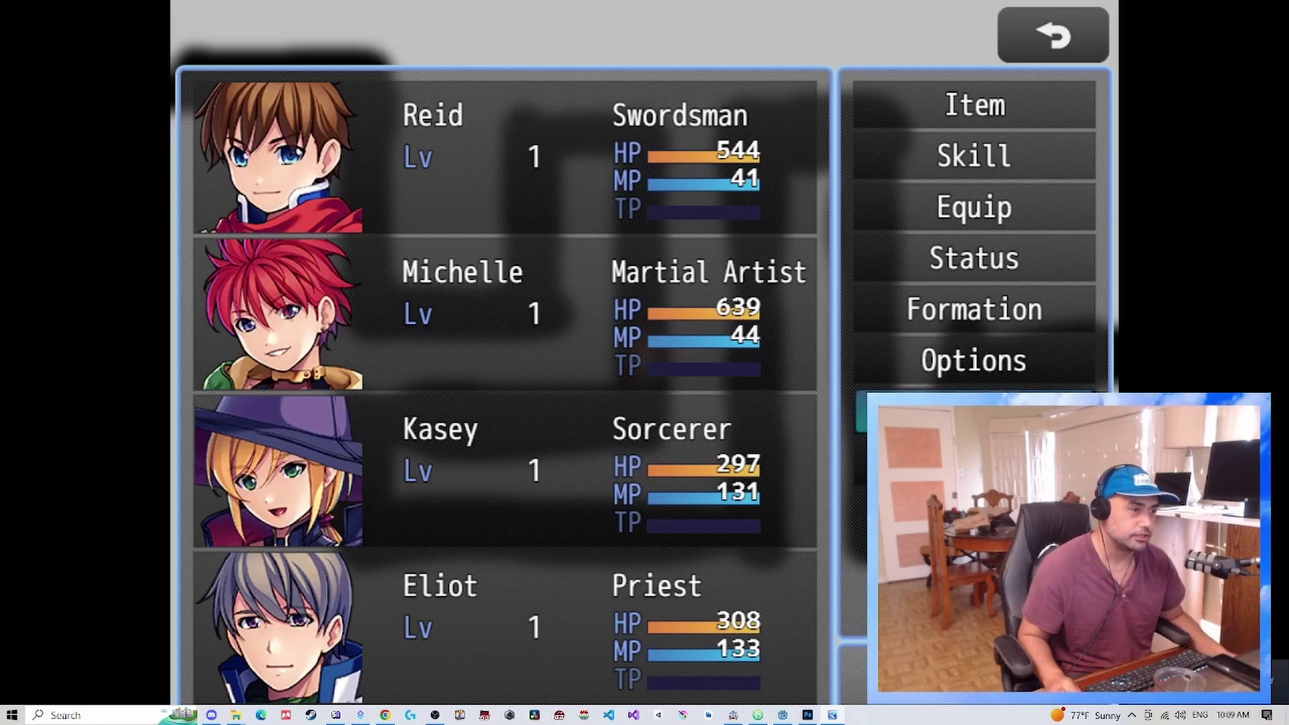
key(Down)
key(Down)
key(Return)
key(Right)
key(Right)
key(Left)
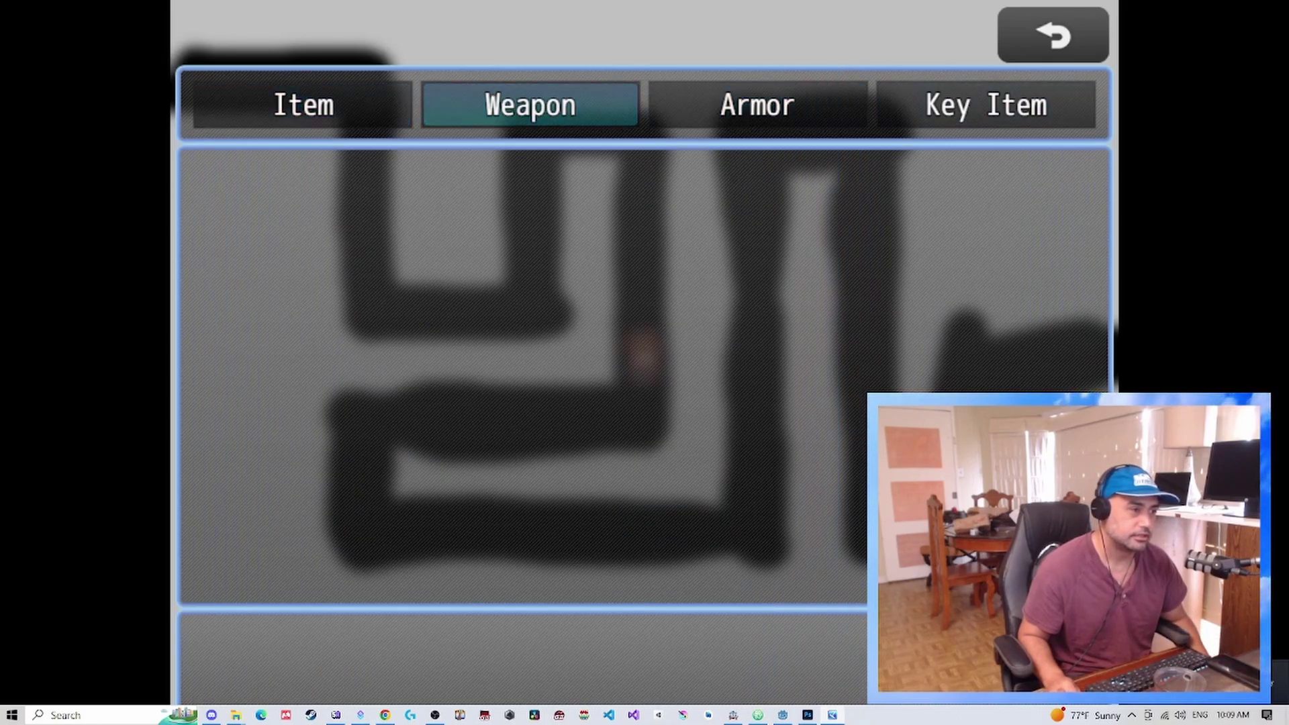
key(Left)
key(Right)
key(Right)
key(Right)
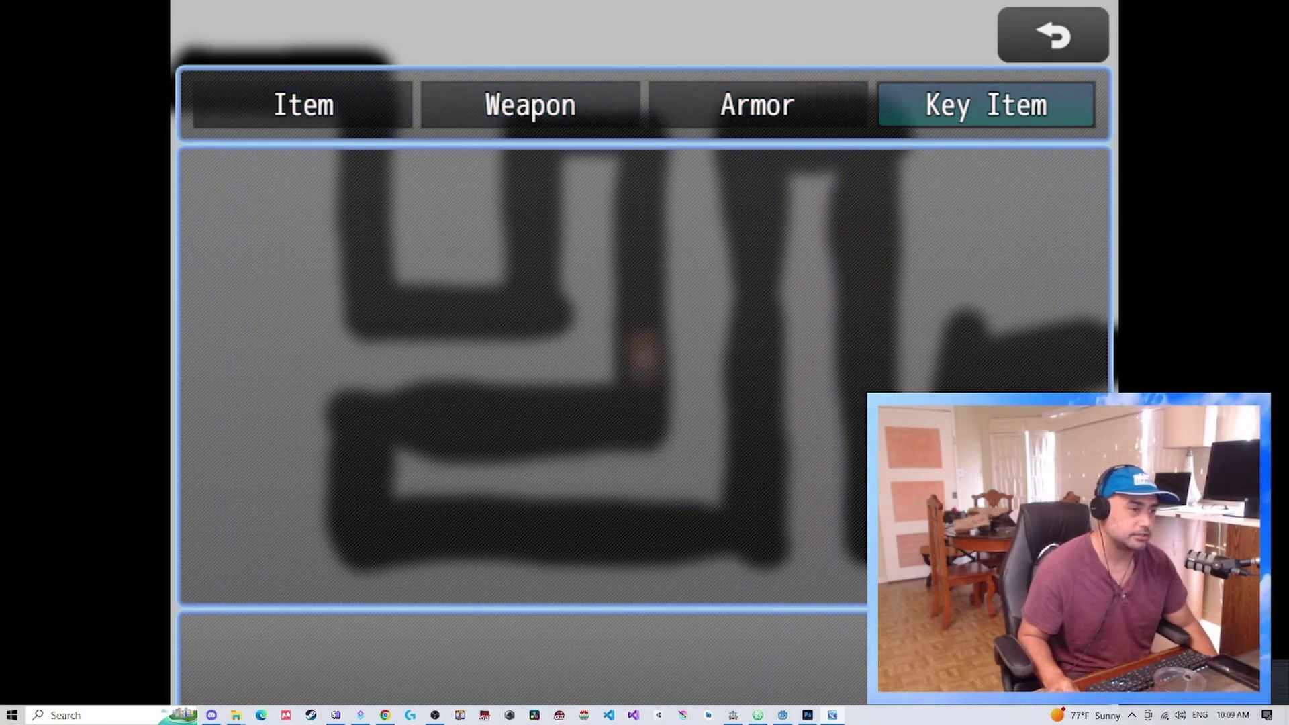
key(Left)
key(Left)
key(Left)
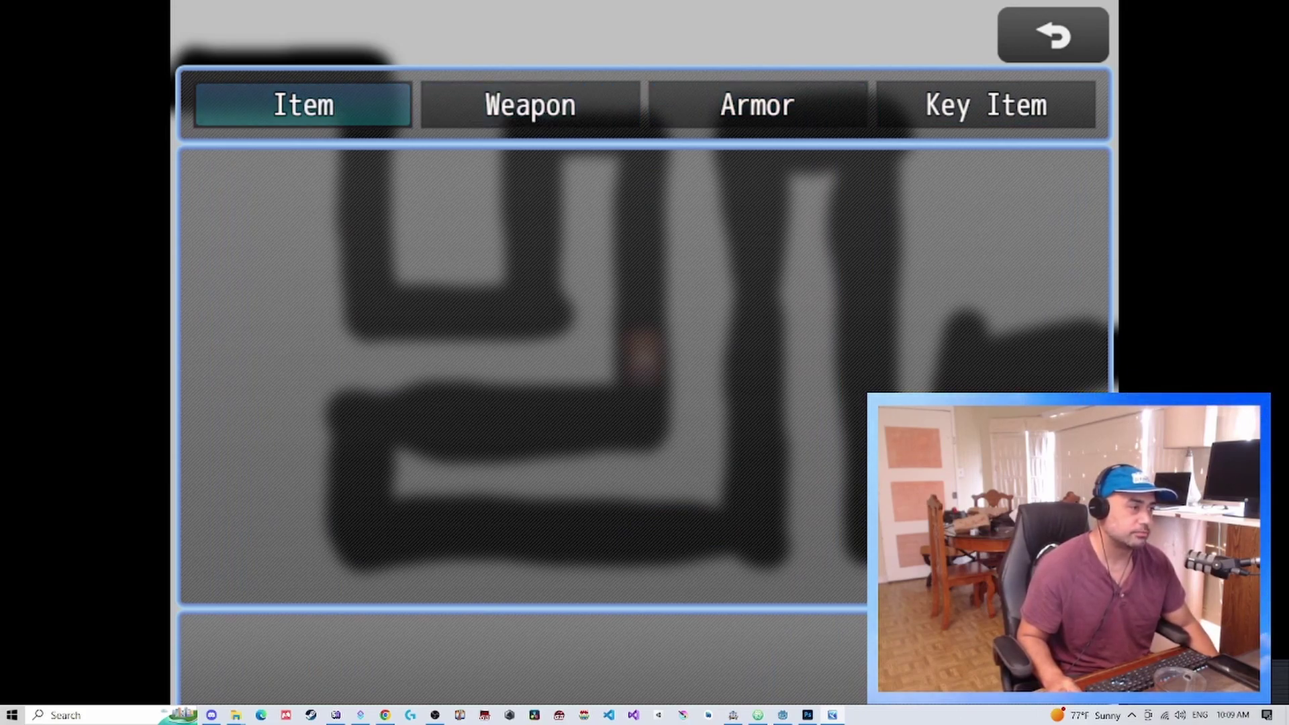
key(Right)
key(Right)
key(Right)
key(Escape)
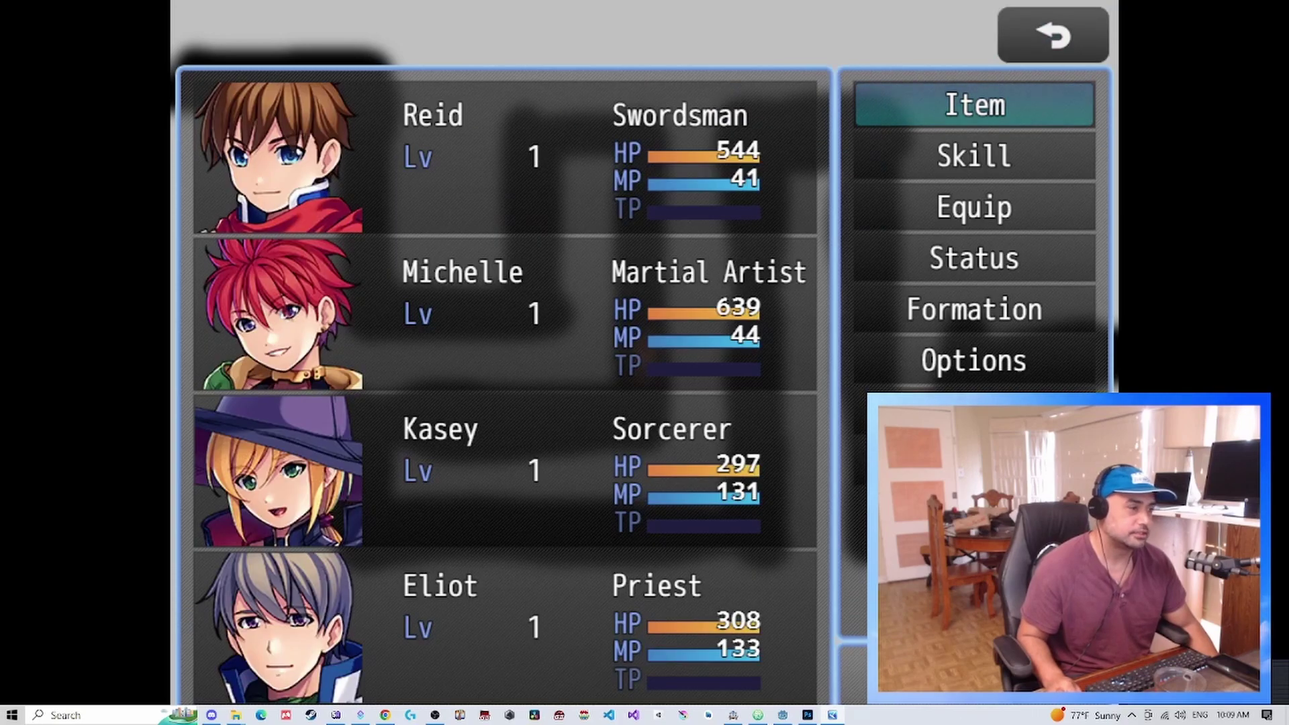
Move through the menu commands, close the menu, return to windowed mode and close the playtest
key(Down)
key(Down)
key(Down)
key(Down)
key(Up)
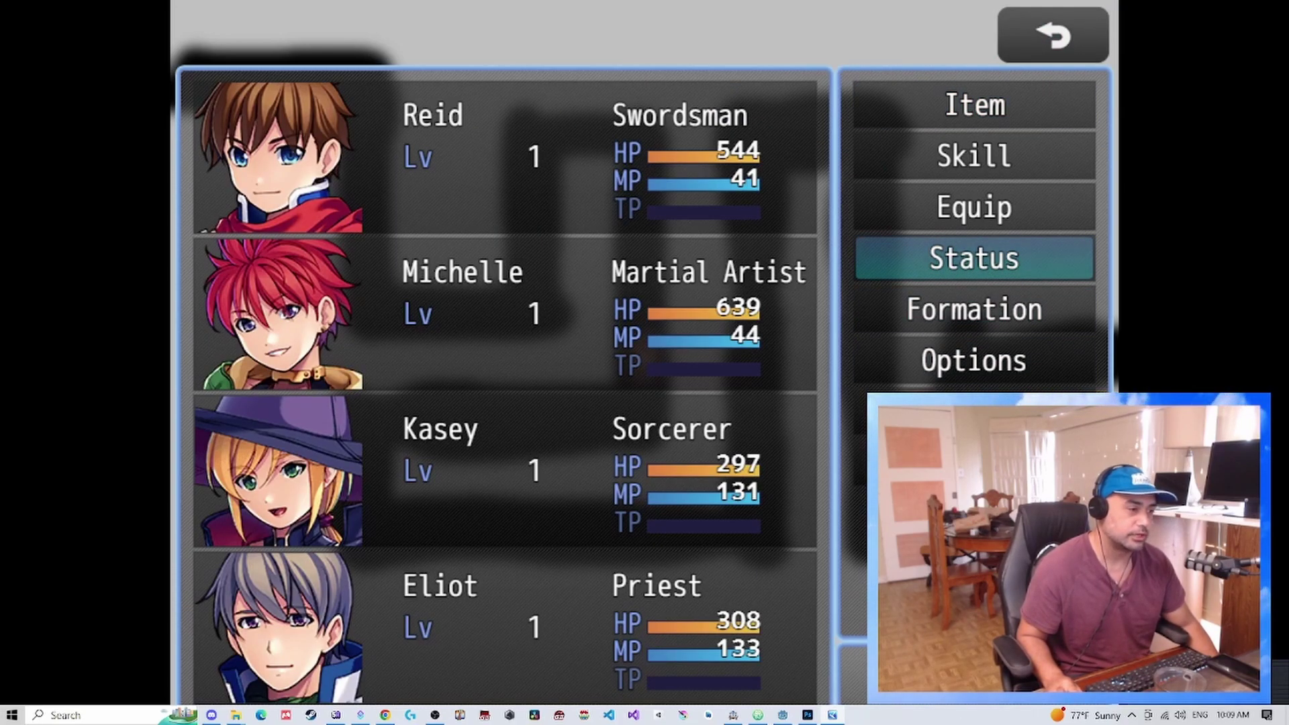
key(Down)
key(Escape)
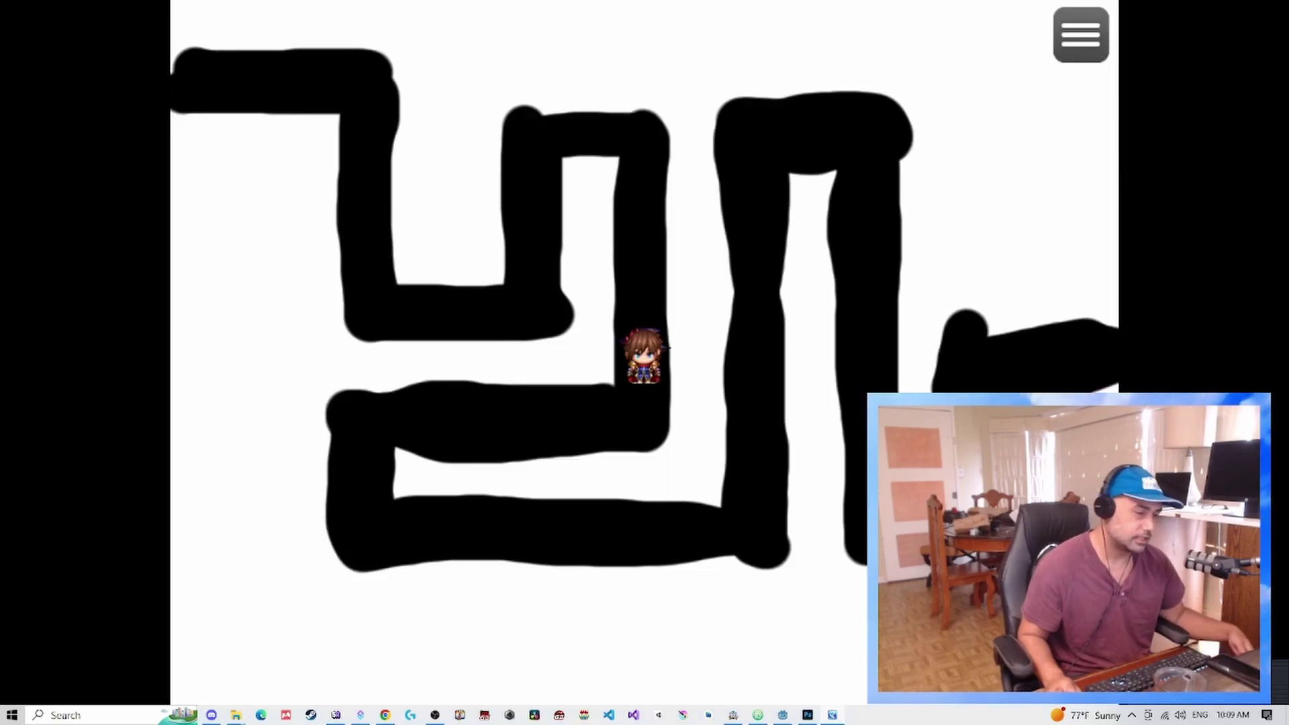
key(F4)
key(Up)
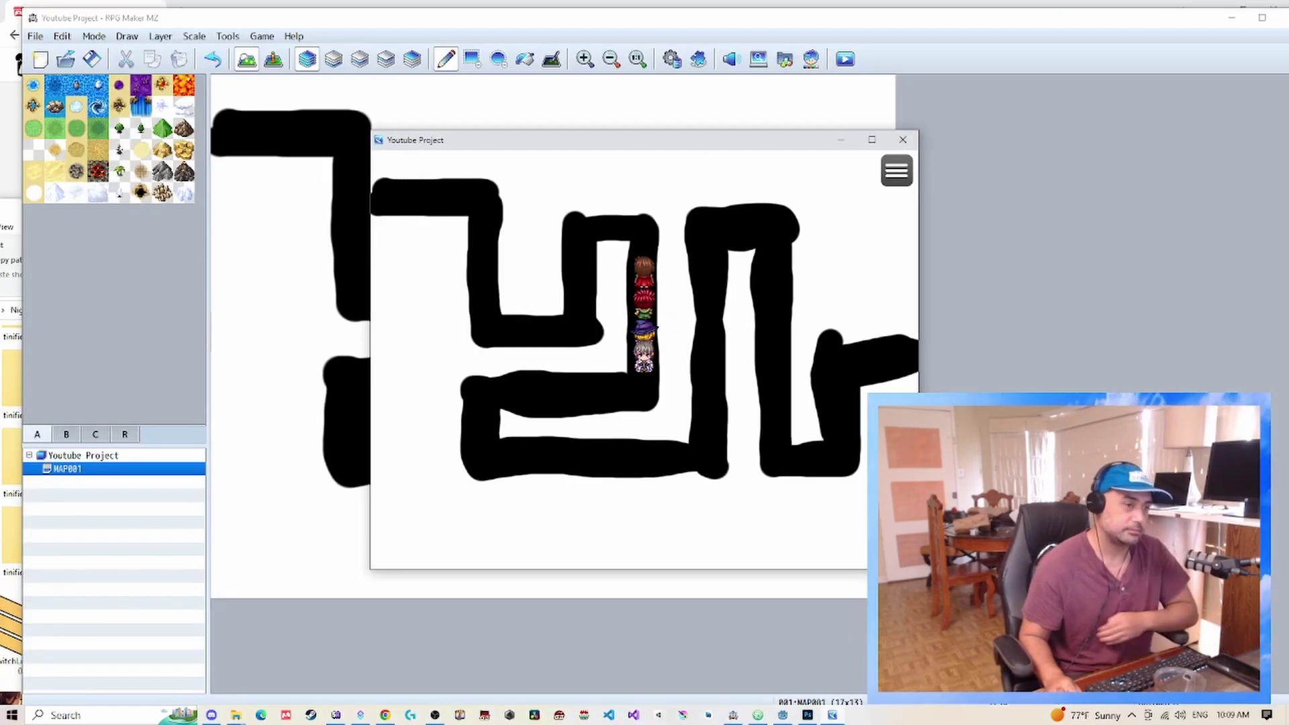
click(902, 140)
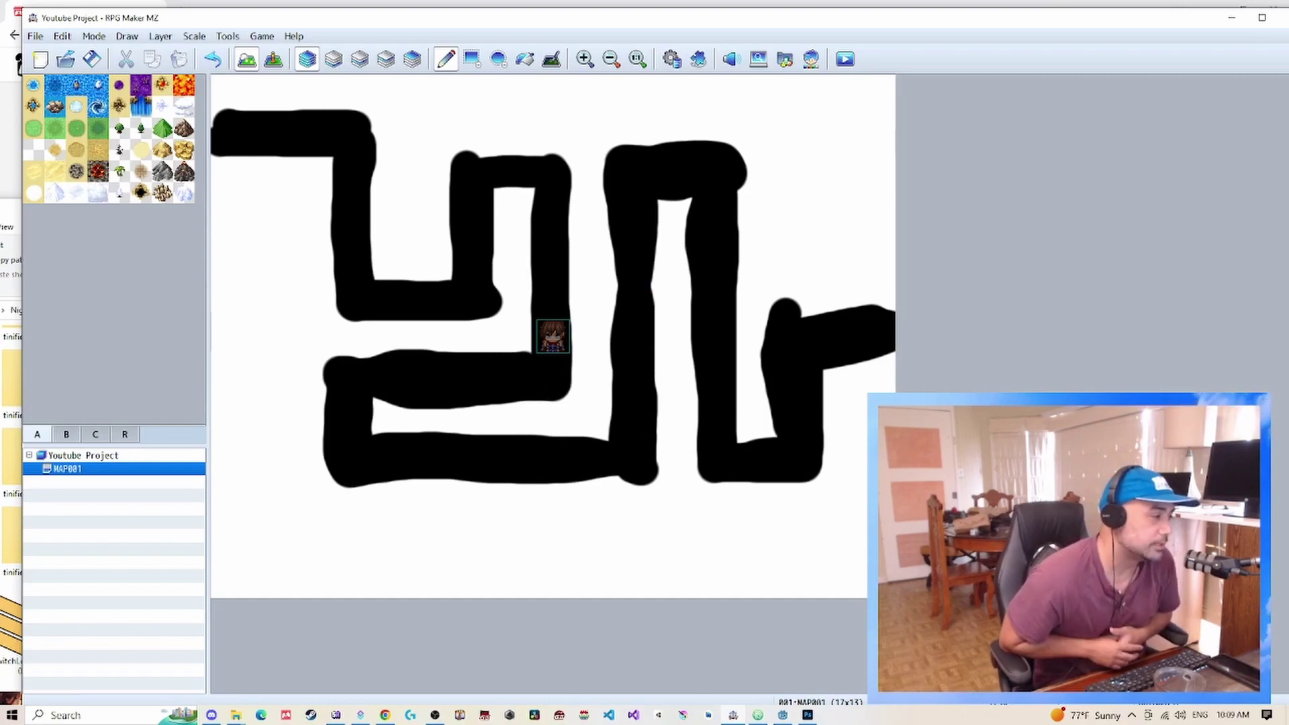